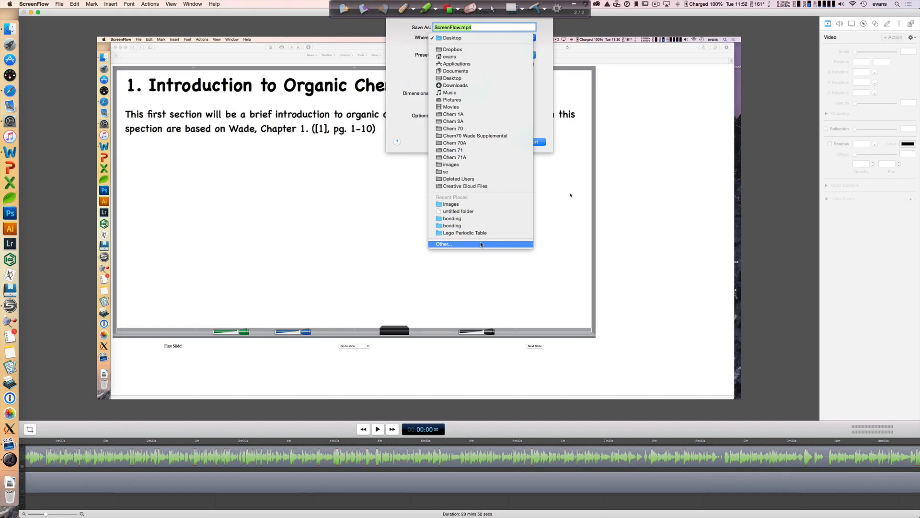
# Set the export destination to the Intro To OChem folder within Teaching/Chem70 on G-DRIVE and name the file intro2.
pyautogui.click(481, 244)
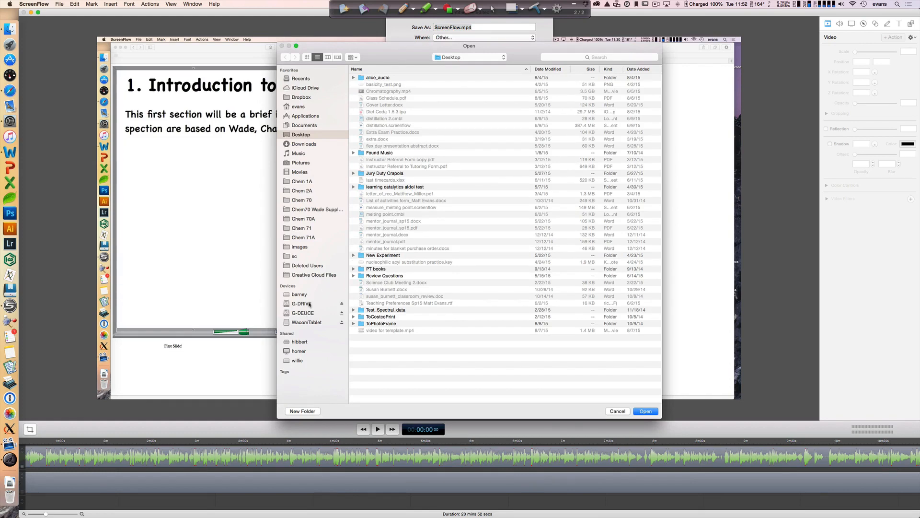
pyautogui.click(303, 303)
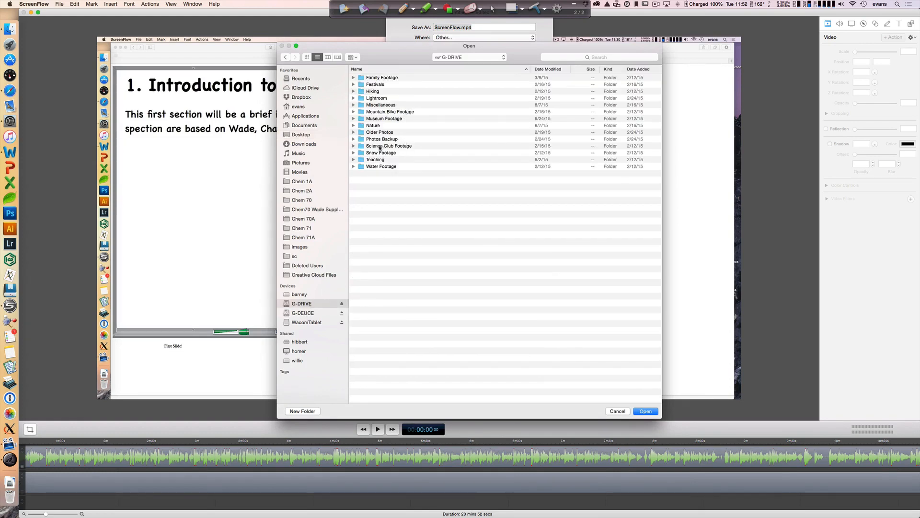
pyautogui.doubleClick(381, 159)
pyautogui.doubleClick(400, 85)
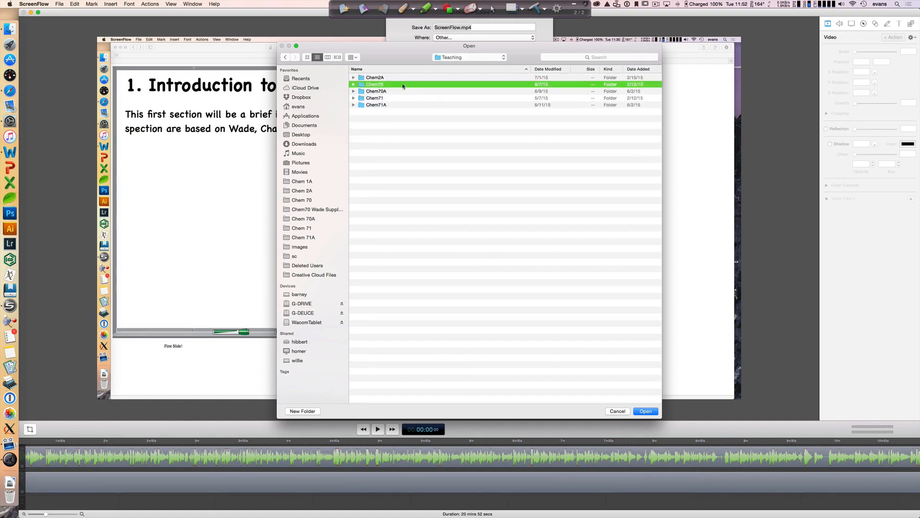
pyautogui.click(404, 78)
pyautogui.doubleClick(404, 78)
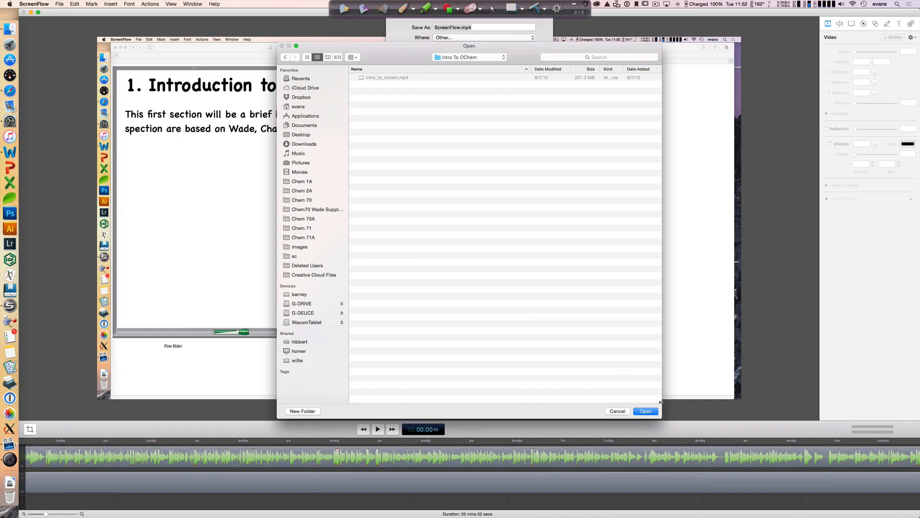
pyautogui.click(646, 411)
pyautogui.doubleClick(455, 28)
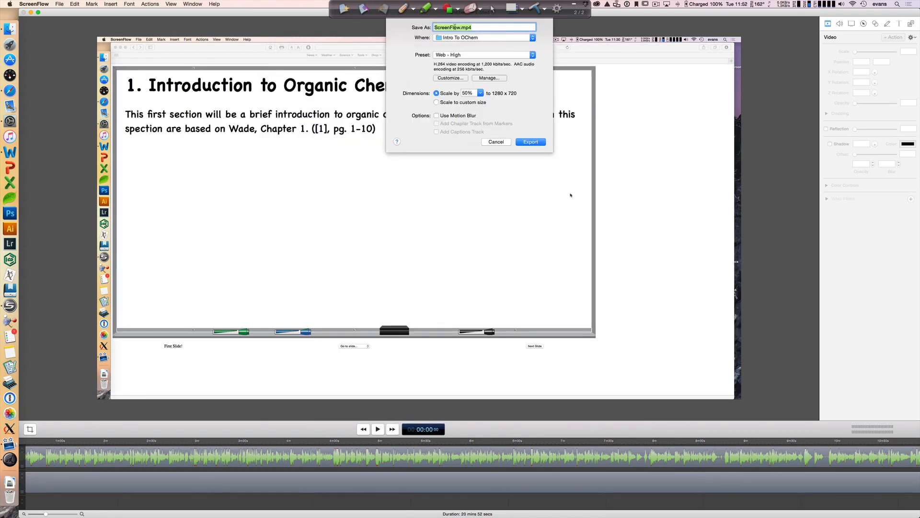
pyautogui.write('intro2')
# Customize the Web - High preset, go through the audio sample rate options and accept the encoding settings.
pyautogui.click(462, 79)
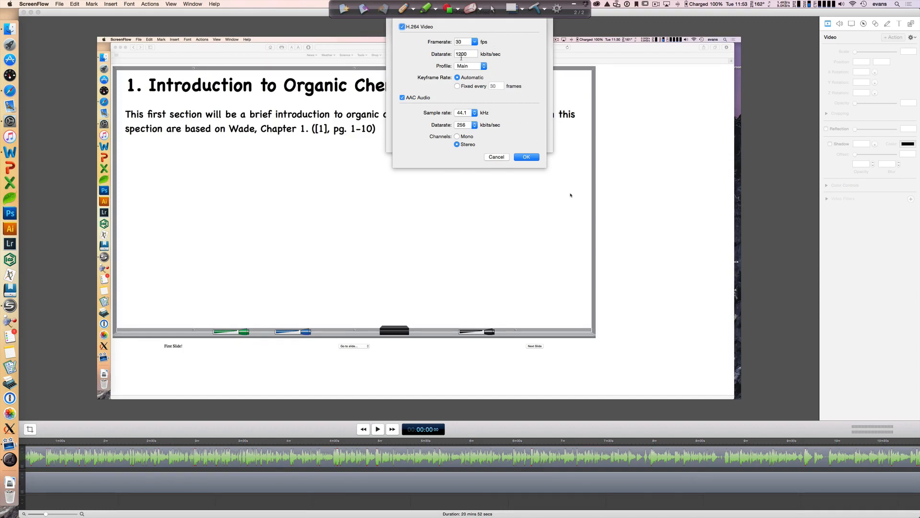
pyautogui.click(475, 113)
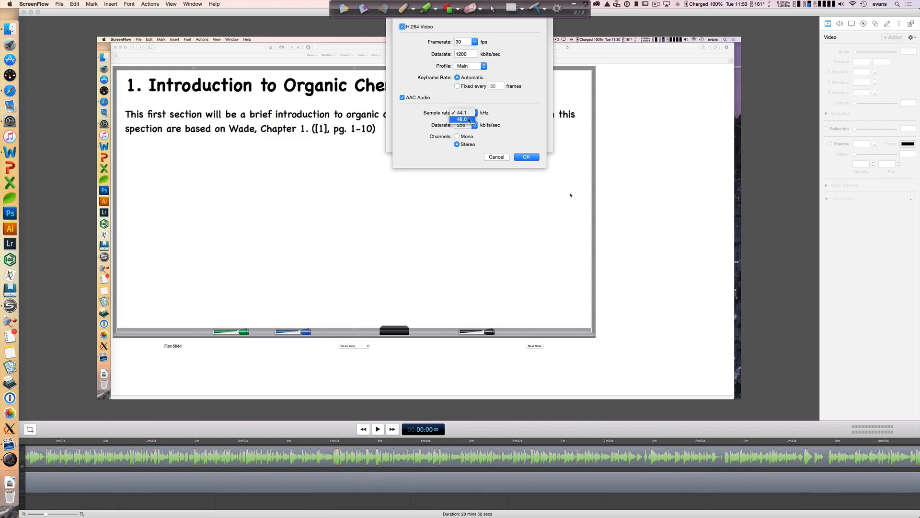
pyautogui.click(507, 120)
pyautogui.click(519, 158)
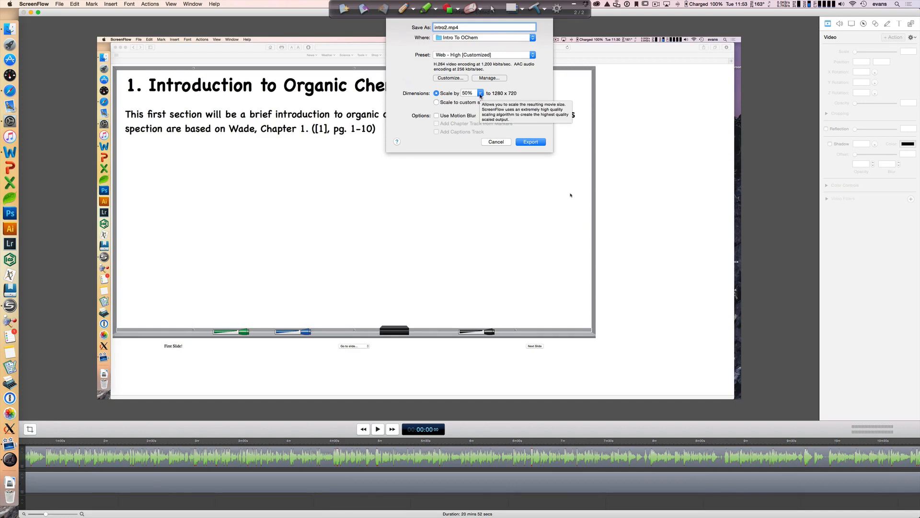
# Set the video export dimensions to scale by 100% and start the export.
pyautogui.click(481, 93)
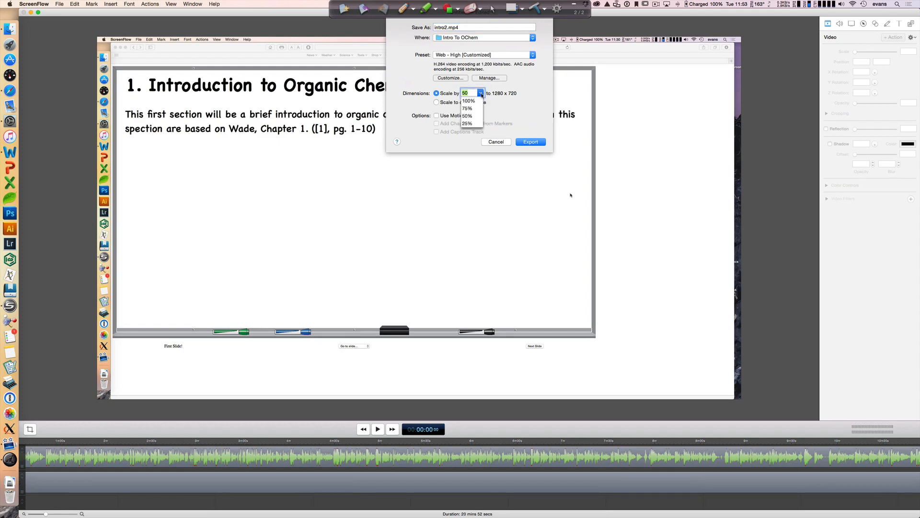
pyautogui.click(474, 109)
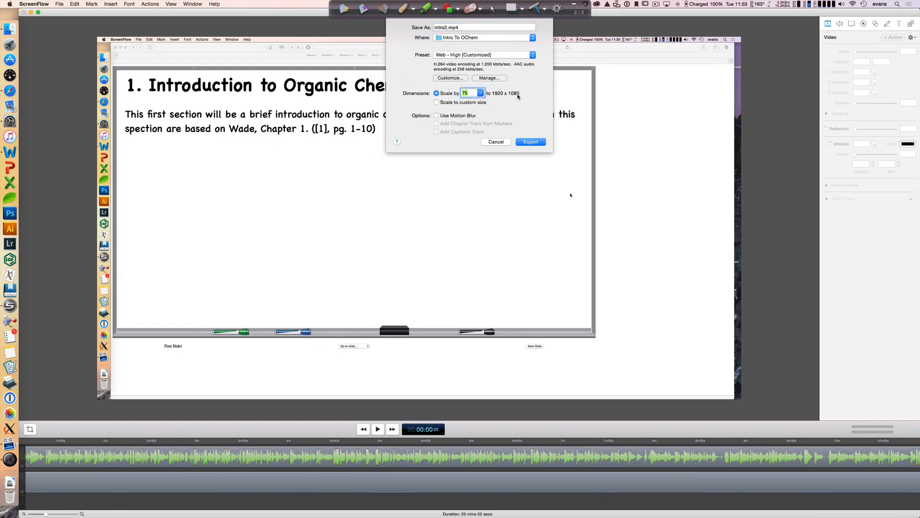
pyautogui.click(480, 93)
pyautogui.click(474, 102)
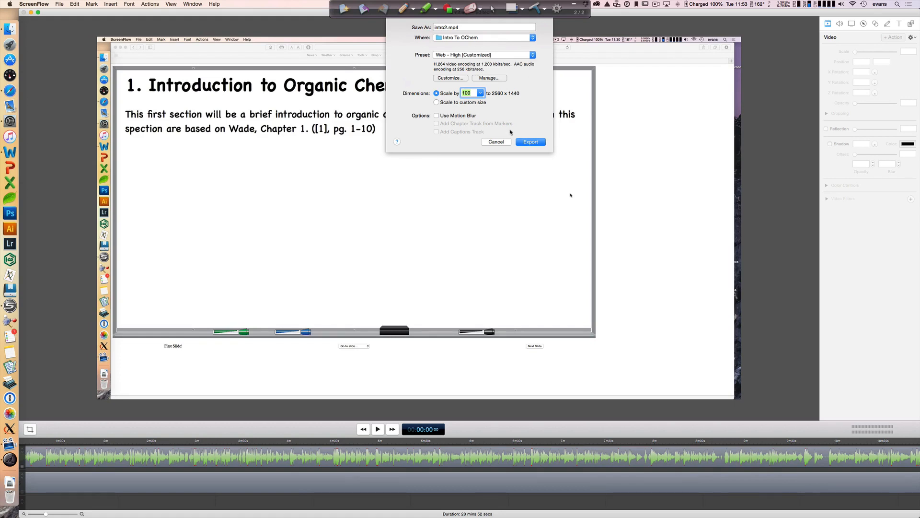
pyautogui.click(531, 142)
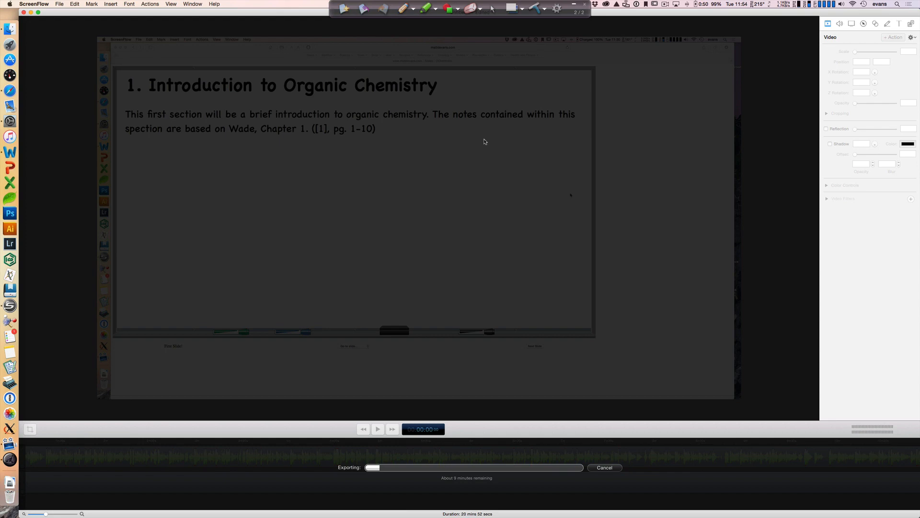
# Switch to Final Cut Pro.
pyautogui.press('super+space')
pyautogui.write('final')
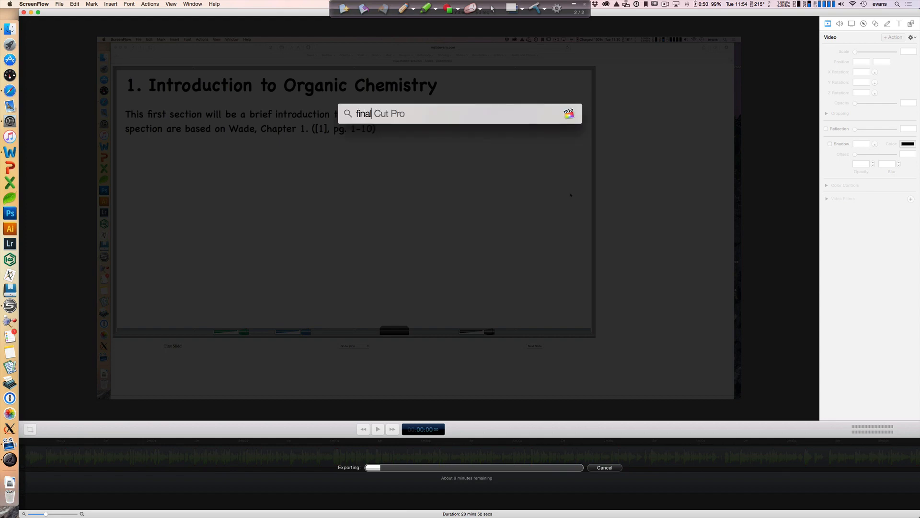
pyautogui.press('Return')
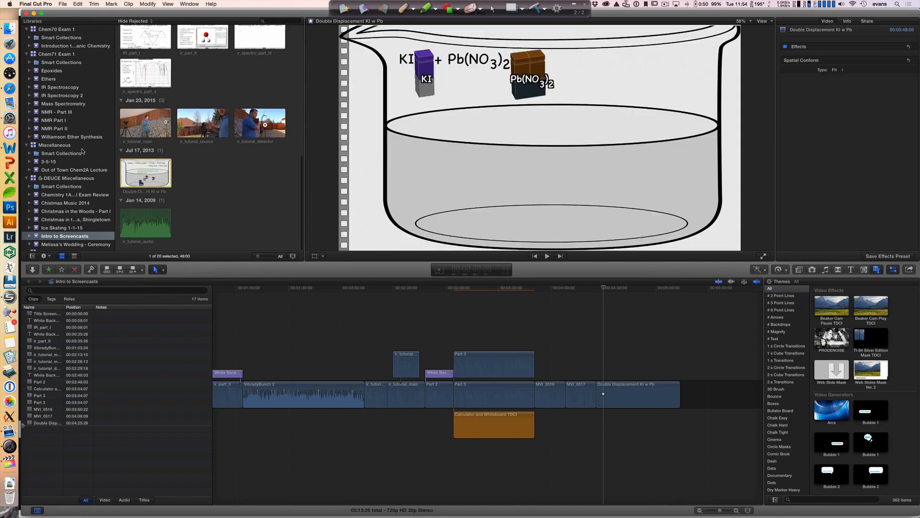
# Look through the list of libraries and select the Chem70 Exam 1 library.
pyautogui.scroll(-4, 82, 150)
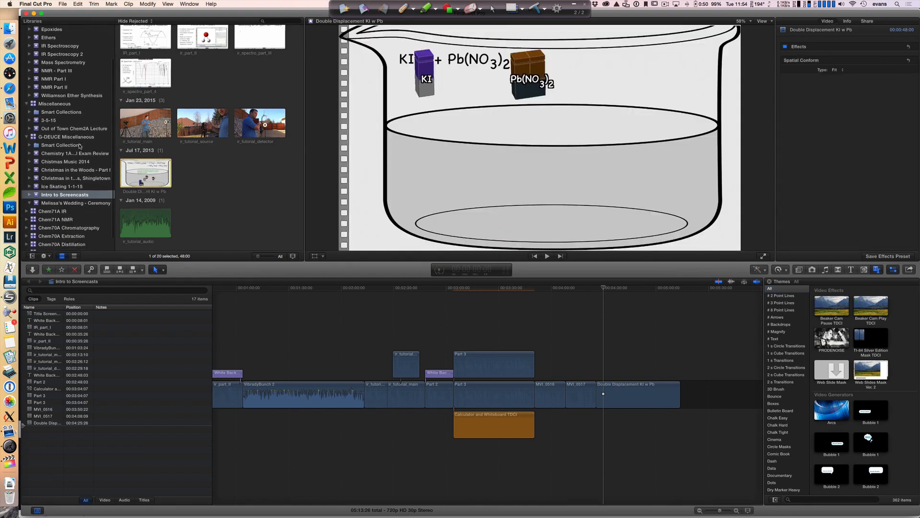
pyautogui.scroll(-1, 73, 142)
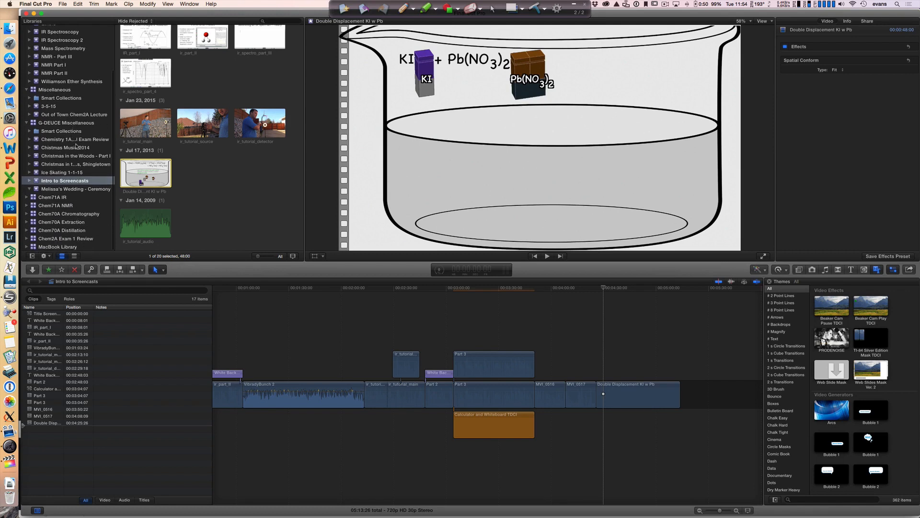
pyautogui.scroll(6, 76, 146)
pyautogui.click(67, 29)
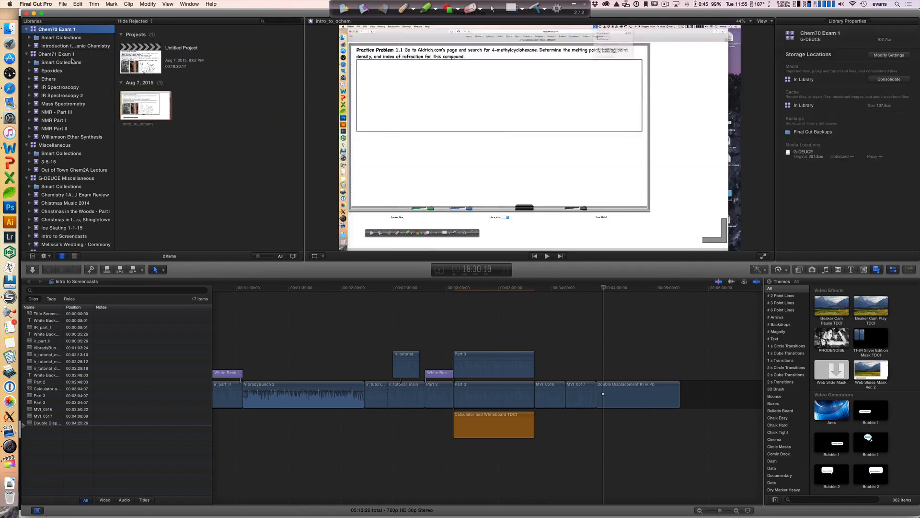
pyautogui.click(62, 4)
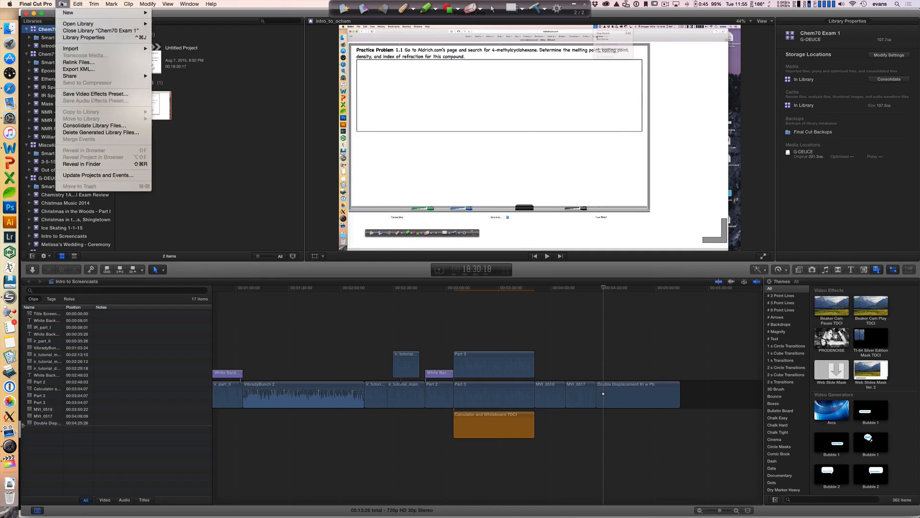
pyautogui.moveTo(64, 14)
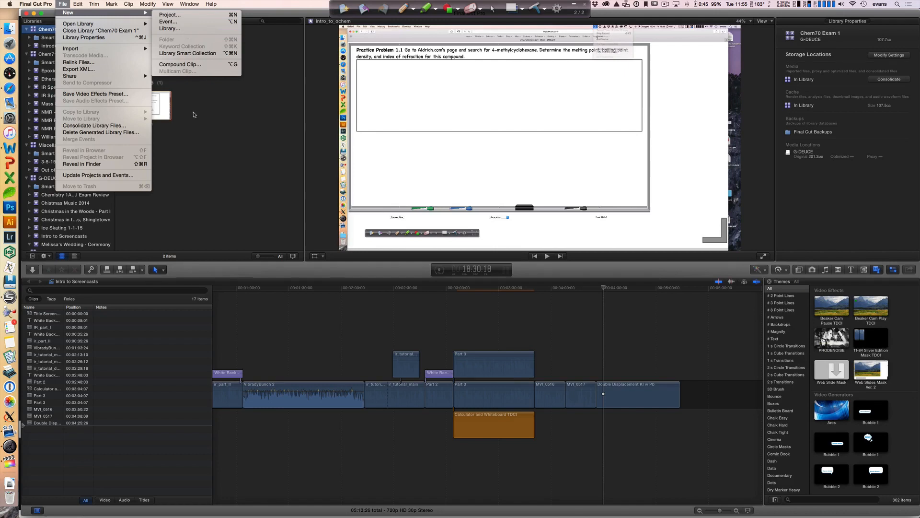
pyautogui.click(168, 87)
pyautogui.click(62, 4)
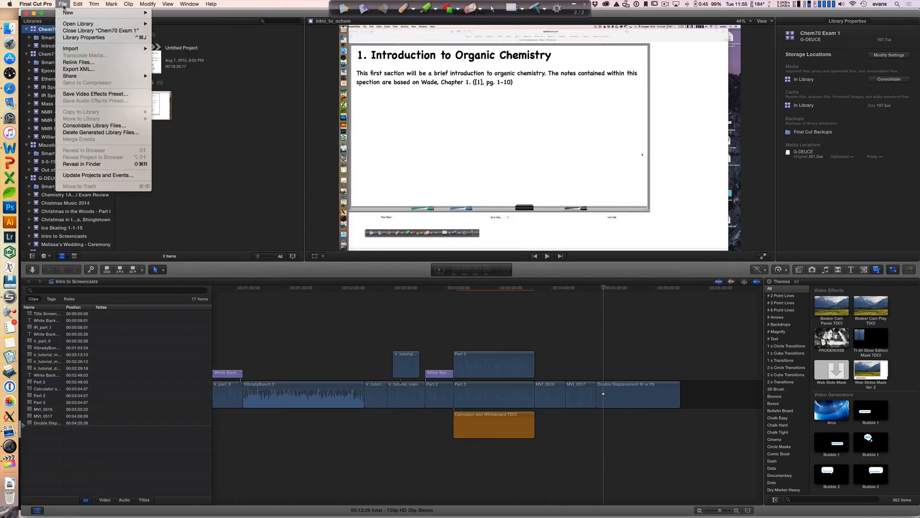
pyautogui.moveTo(67, 13)
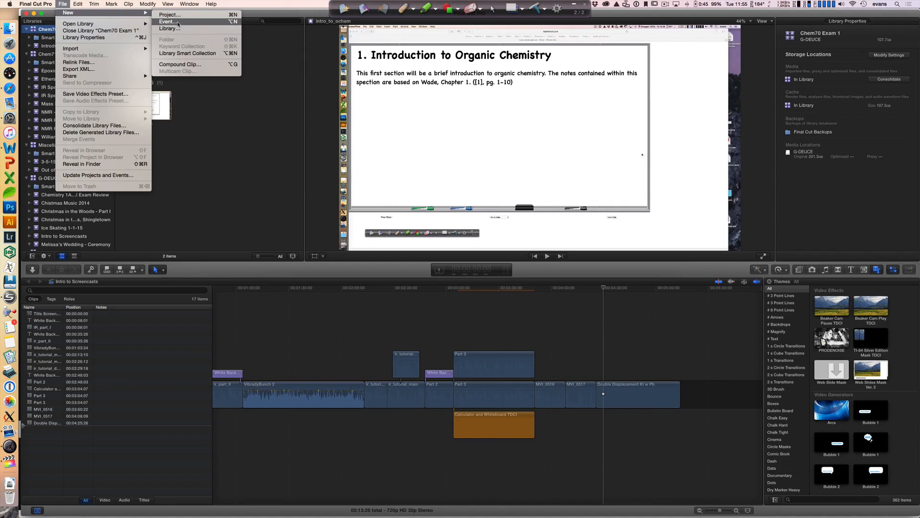
pyautogui.click(205, 84)
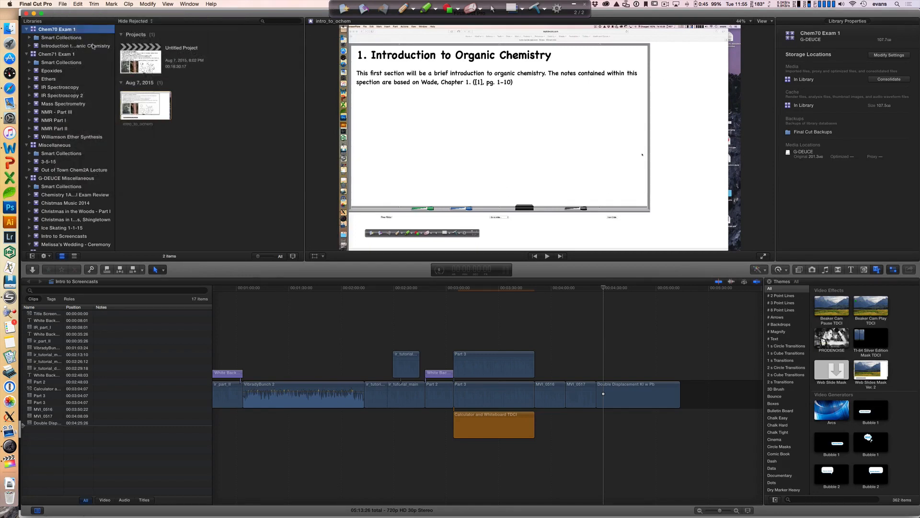
# Select the Introduction to Organic Chemistry event in the Chem70 Exam 1 library and pick its untitled project.
pyautogui.click(91, 46)
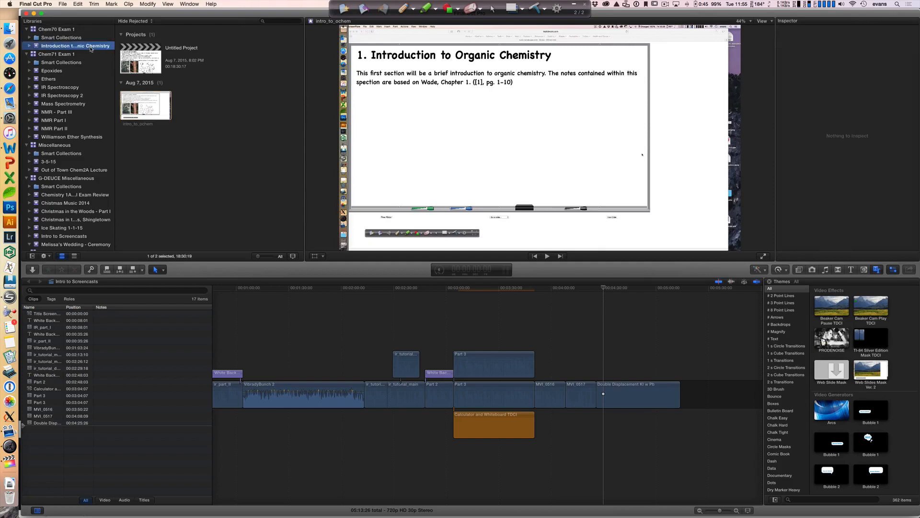
pyautogui.click(63, 4)
pyautogui.moveTo(115, 13)
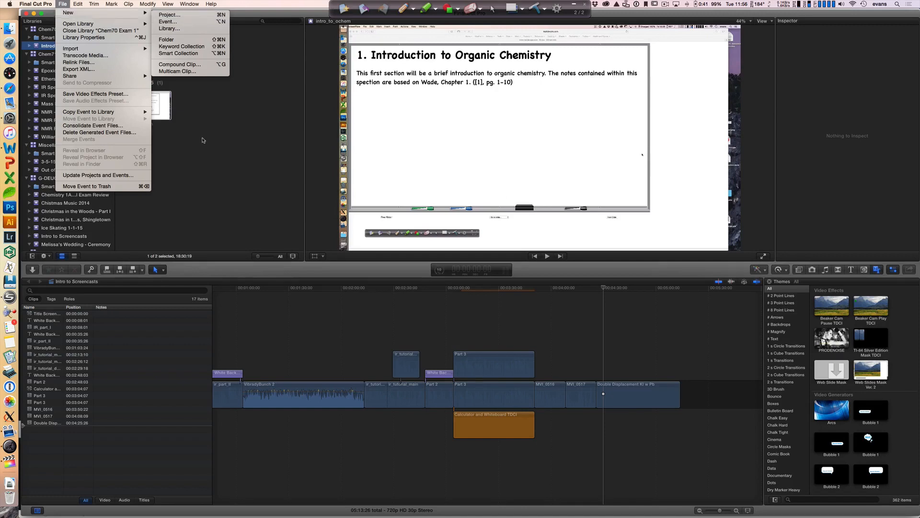
pyautogui.click(170, 15)
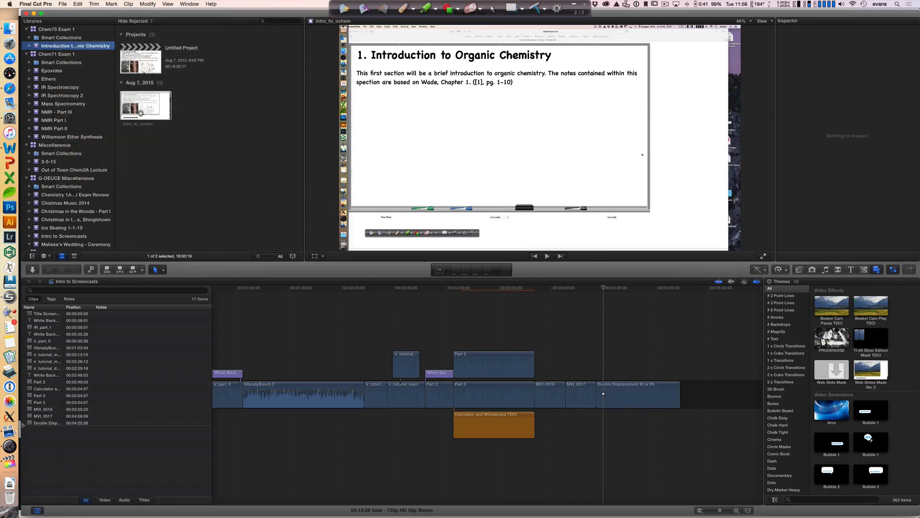
pyautogui.click(149, 60)
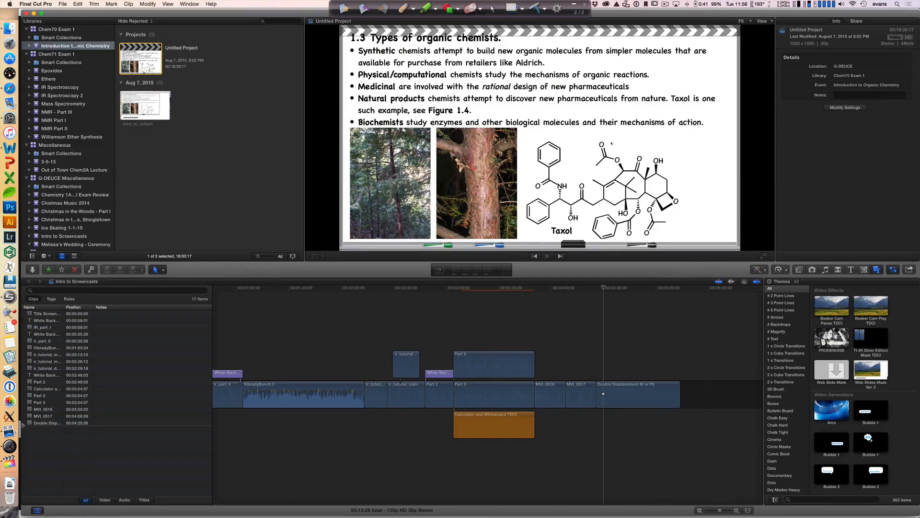
# Return to Final Cut Pro from ScreenFlow and rename the untitled project as Introduction to Organic Chemistry.
pyautogui.click(14, 432)
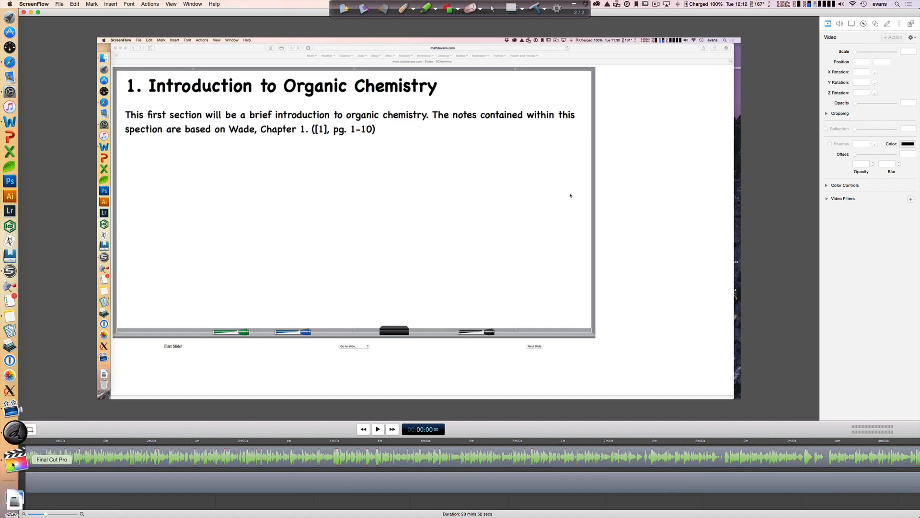
pyautogui.click(13, 482)
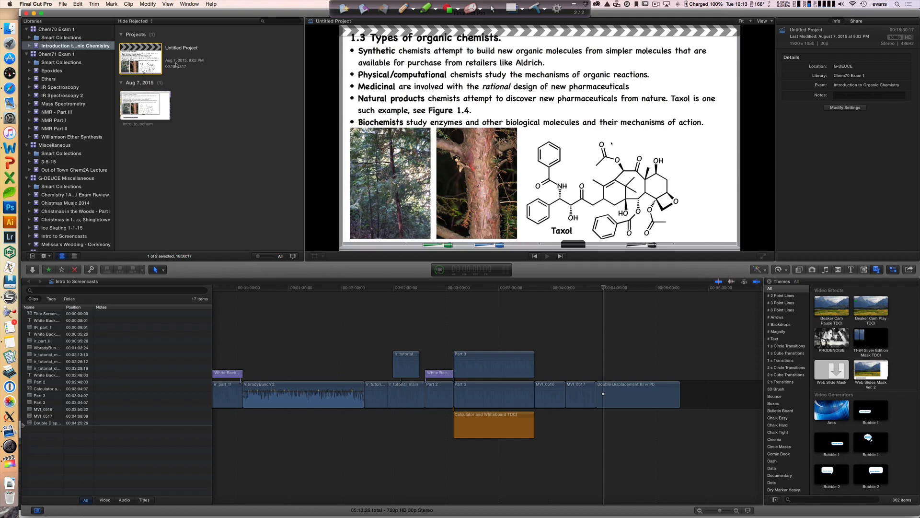
pyautogui.click(190, 48)
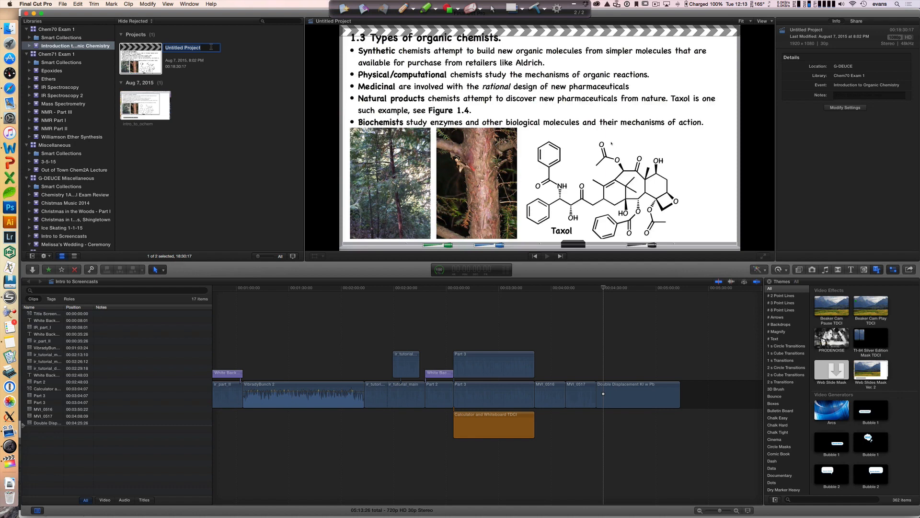
pyautogui.write('Introduction to Organ')
pyautogui.press('cmd+a')
pyautogui.write('Organic Chemistry')
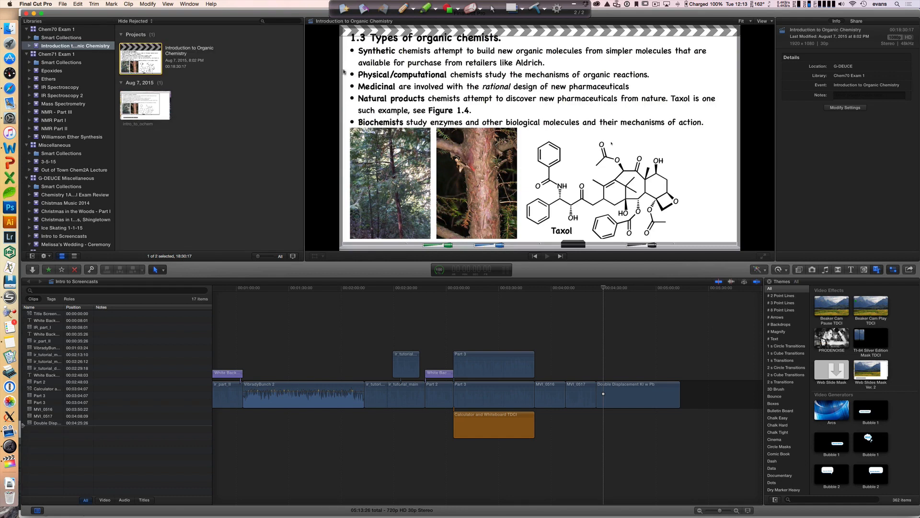
pyautogui.click(239, 96)
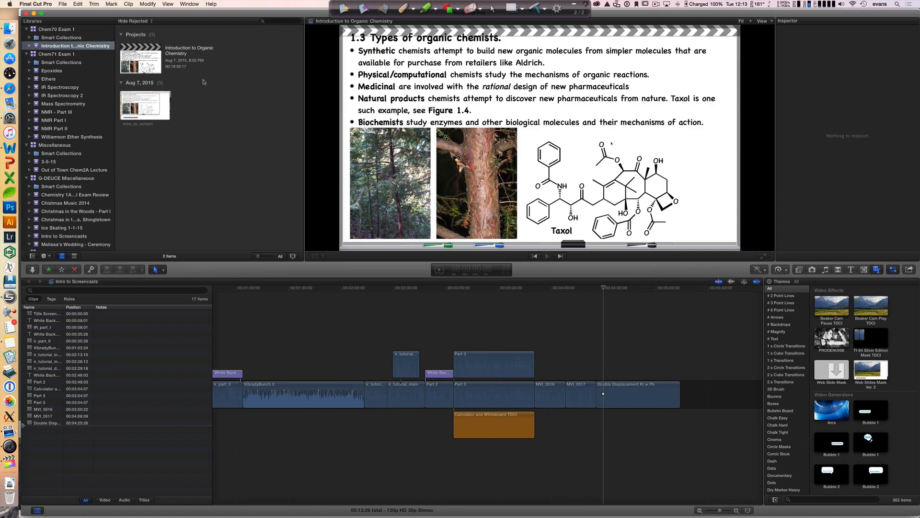
# Import intro2.mp4 from the Intro To OChem folder under Teaching on G-DRIVE into the Introduction to Organic Chemistry event.
pyautogui.click(144, 70)
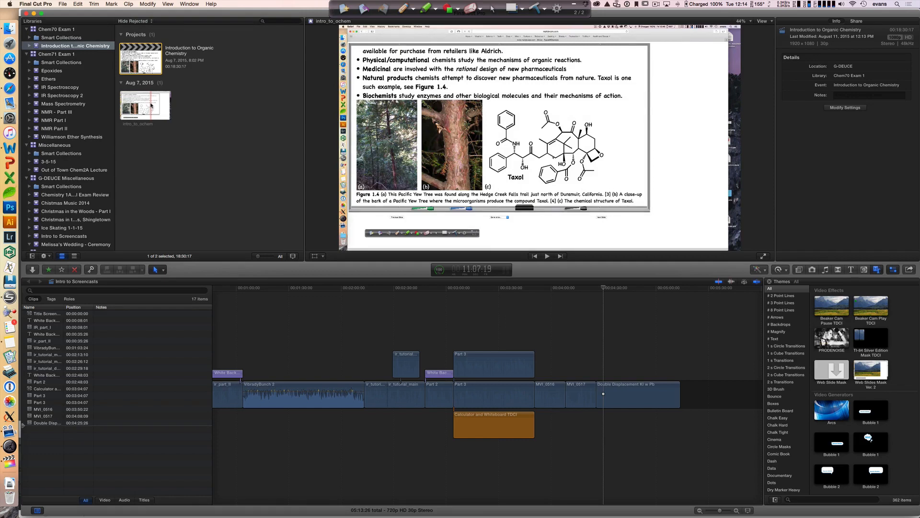
pyautogui.click(63, 4)
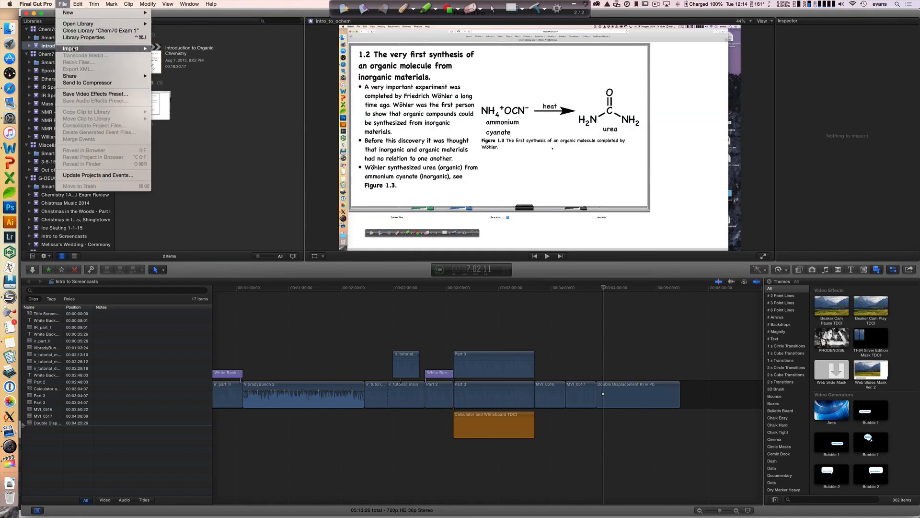
pyautogui.press('Escape')
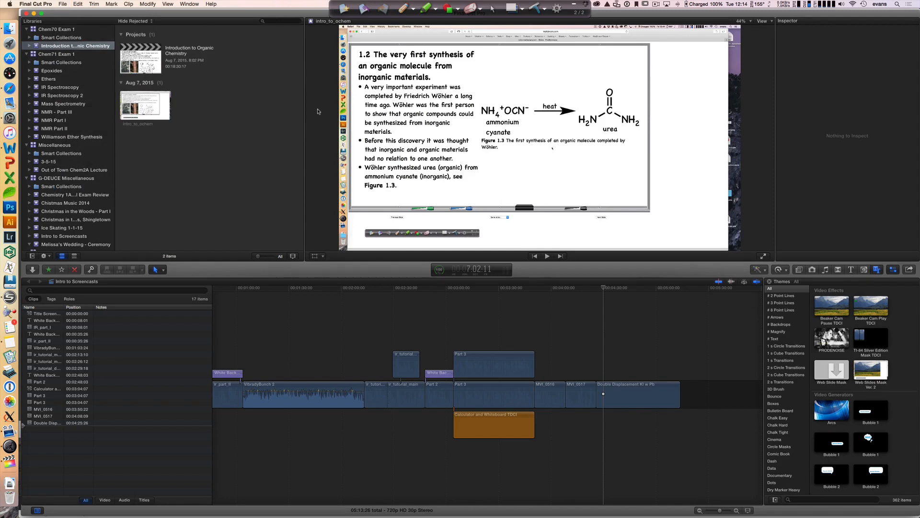
pyautogui.press('super+i')
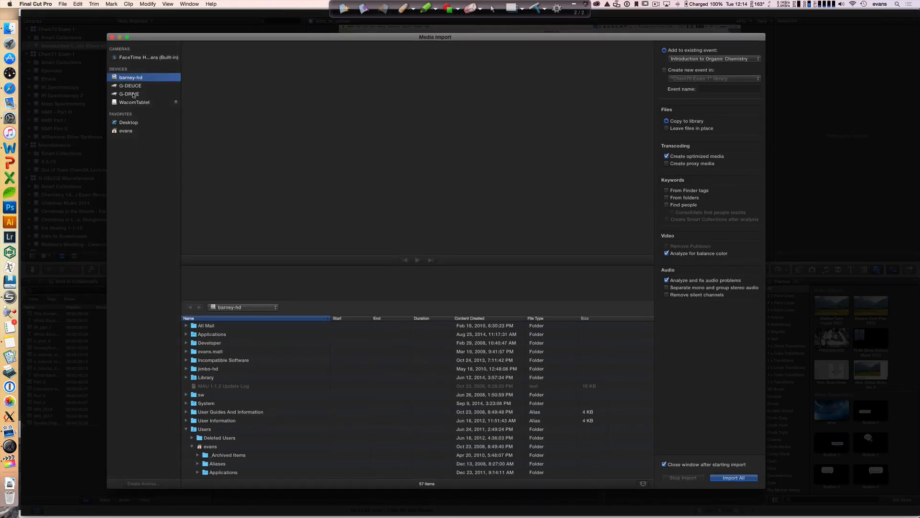
pyautogui.click(133, 94)
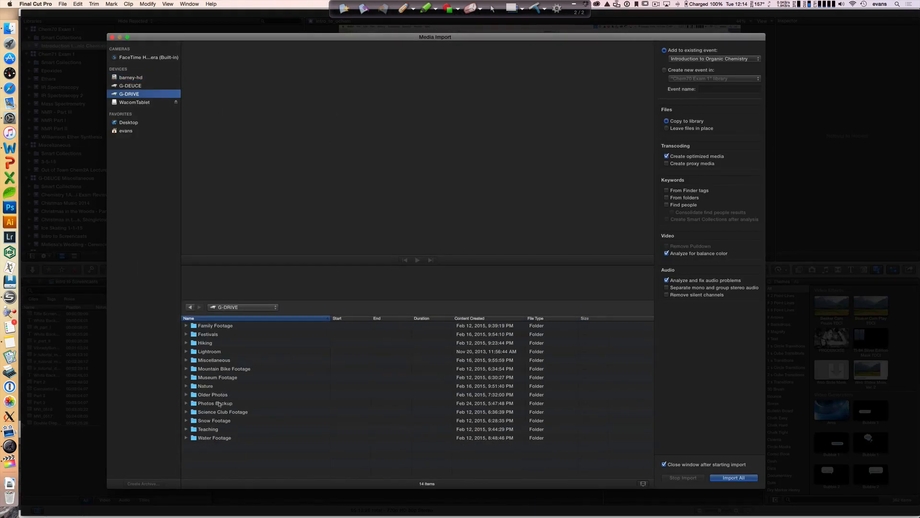
pyautogui.doubleClick(210, 429)
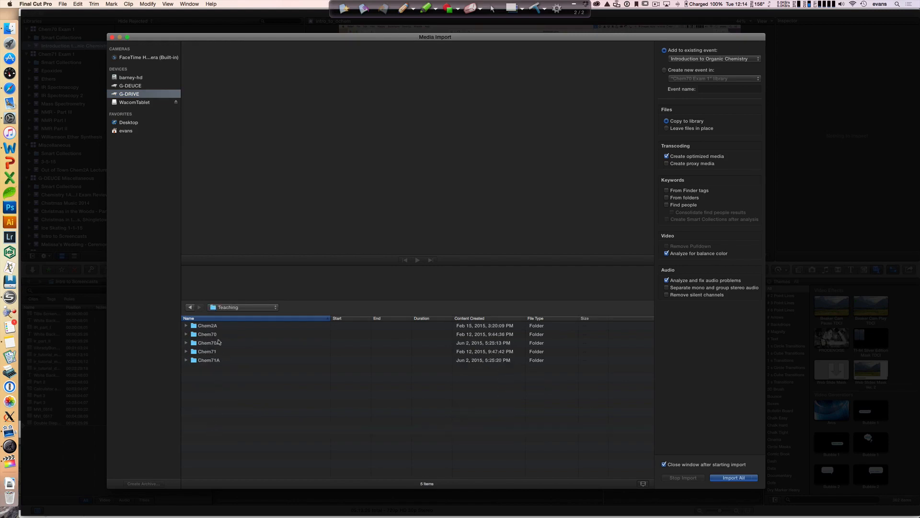
pyautogui.doubleClick(220, 342)
pyautogui.doubleClick(228, 326)
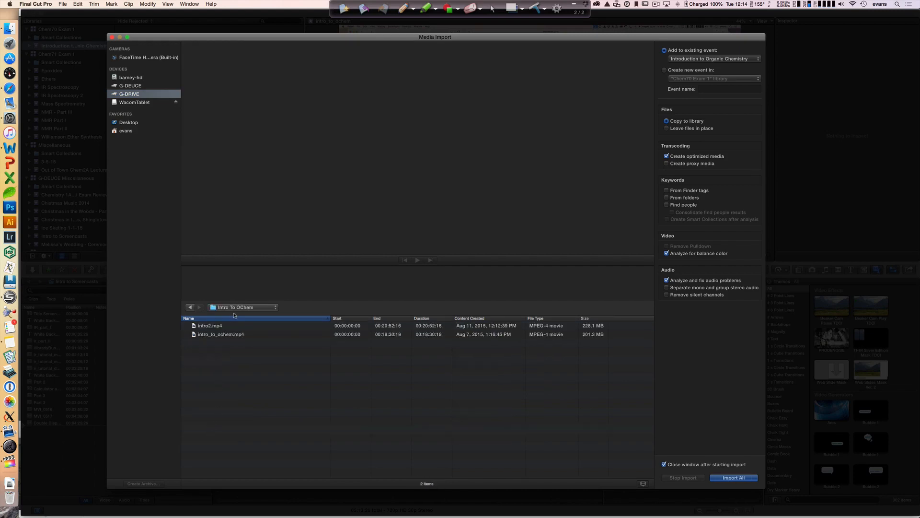
pyautogui.click(224, 326)
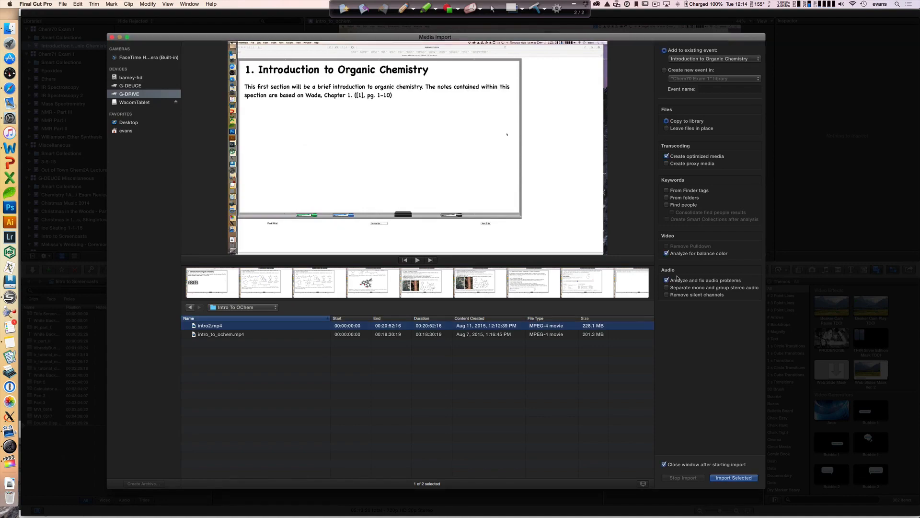
pyautogui.click(734, 477)
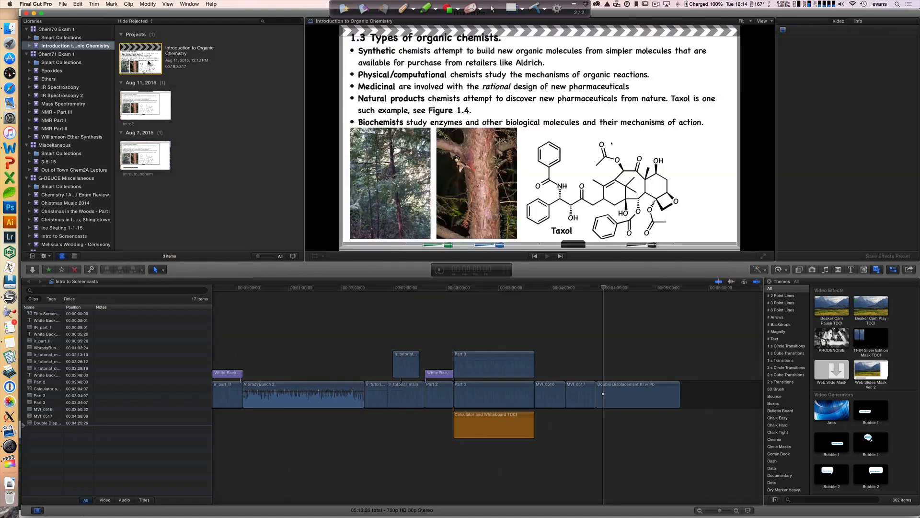
# Clear all old clips from the Introduction to Organic Chemistry project's timeline and place the intro2 clip at its start.
pyautogui.doubleClick(149, 63)
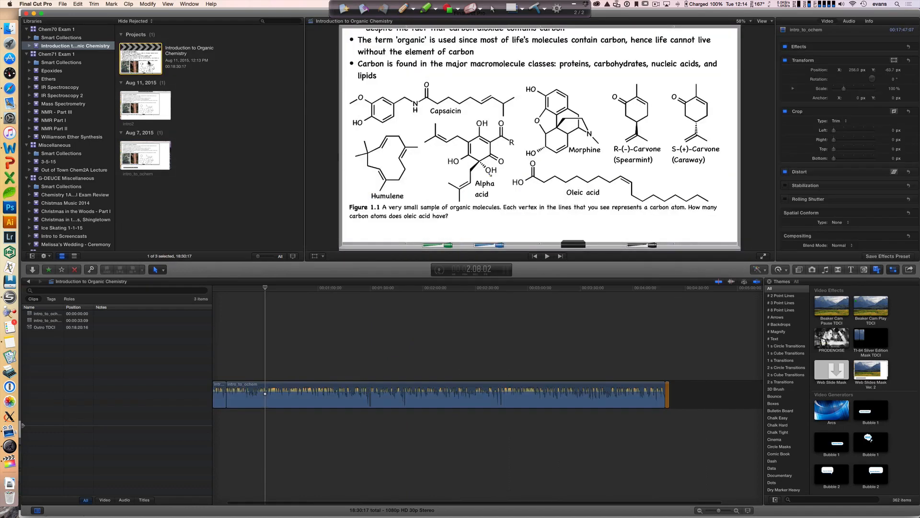
pyautogui.click(323, 389)
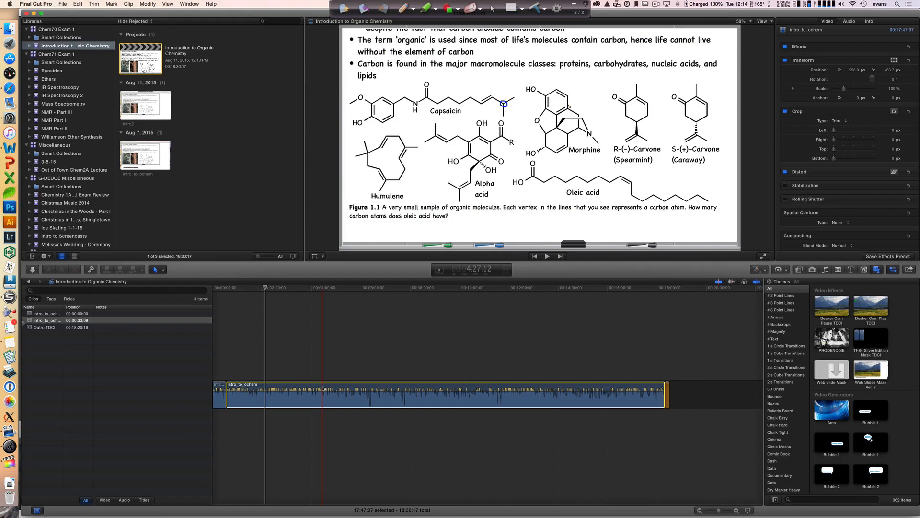
pyautogui.press('BackSpace')
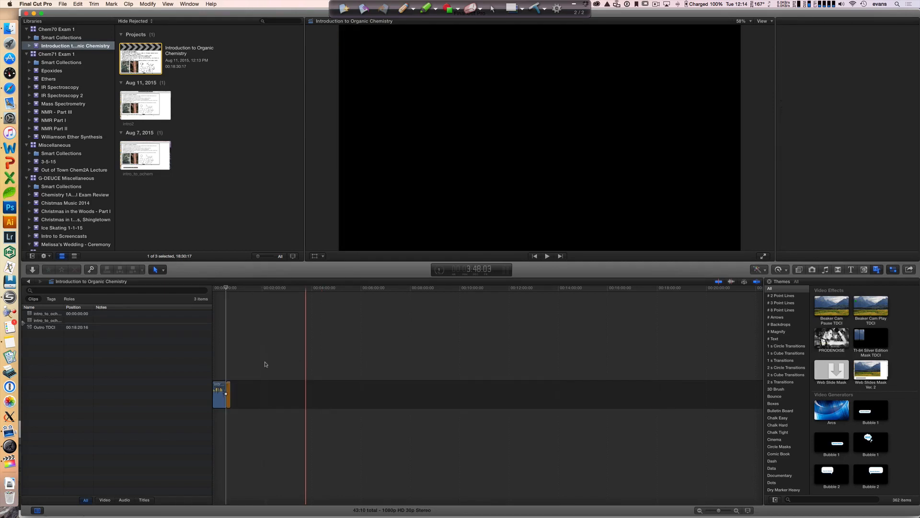
pyautogui.moveTo(265, 363); pyautogui.dragTo(221, 417)
pyautogui.press('BackSpace')
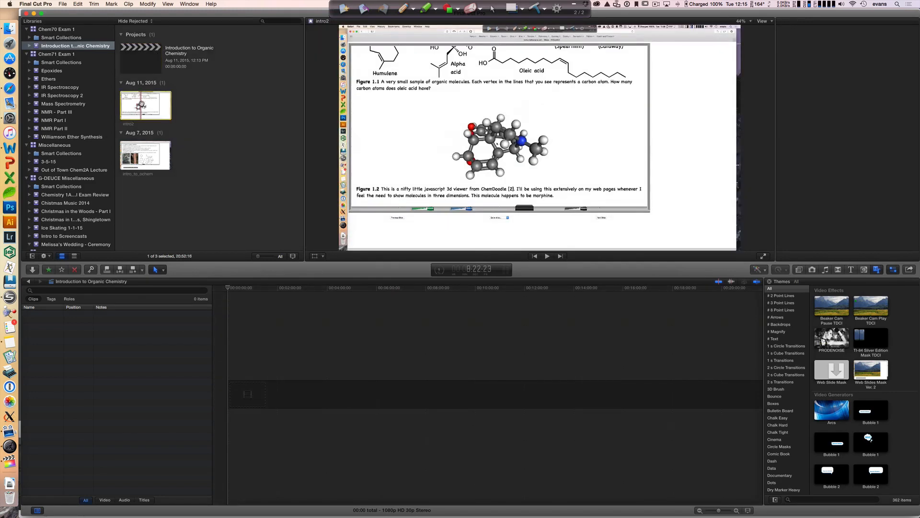
pyautogui.moveTo(150, 105); pyautogui.dragTo(266, 372)
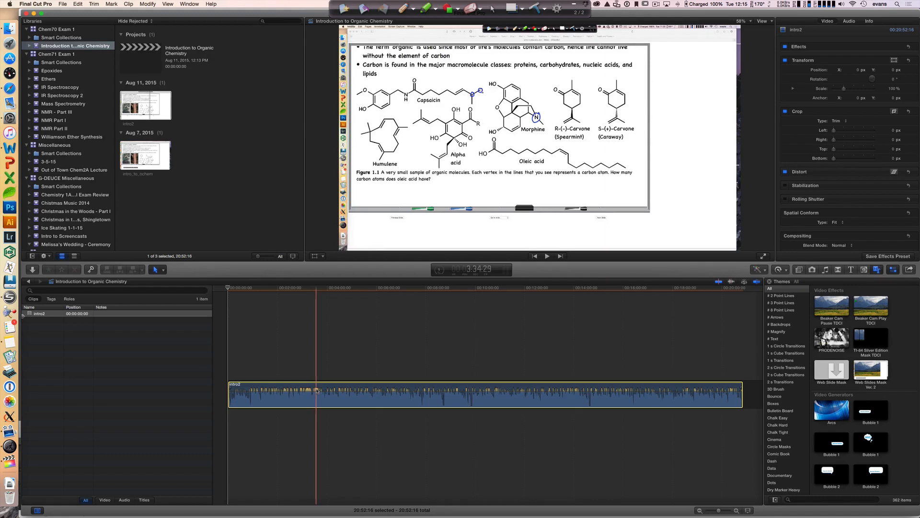
# Set the intro2 clip's audio volume to -1 and briefly play the beginning to check it.
pyautogui.click(847, 22)
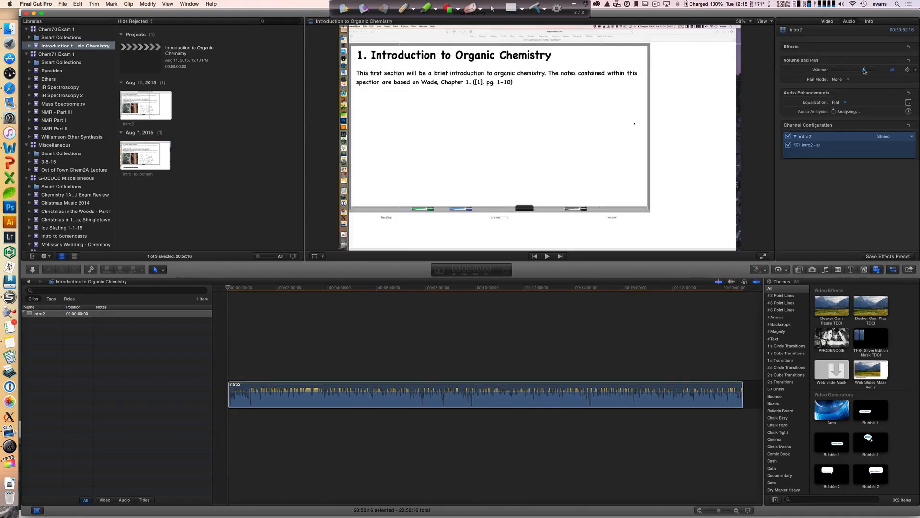
pyautogui.moveTo(864, 71); pyautogui.dragTo(860, 70)
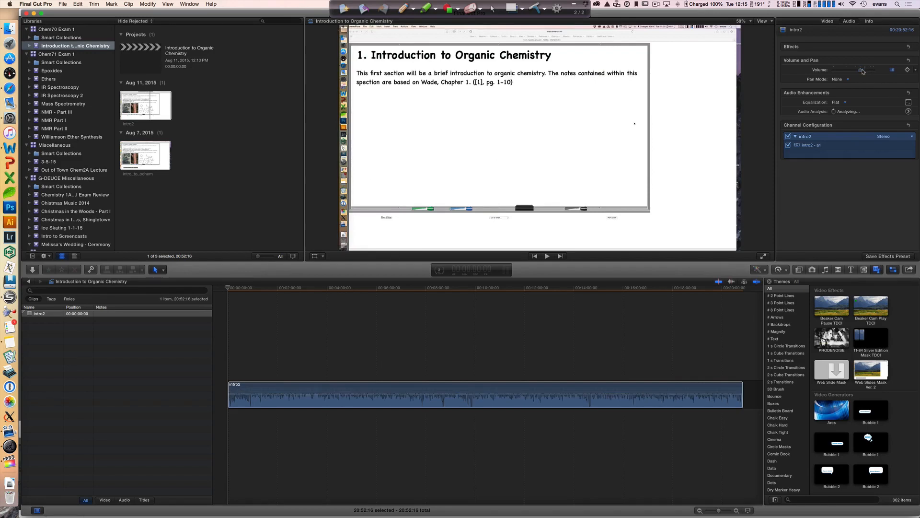
pyautogui.moveTo(864, 71); pyautogui.dragTo(866, 72)
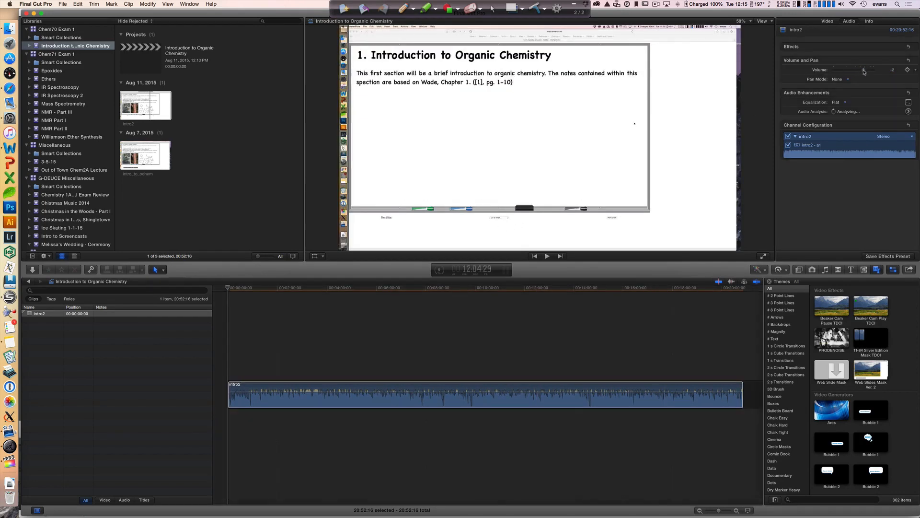
pyautogui.moveTo(864, 72); pyautogui.dragTo(865, 71)
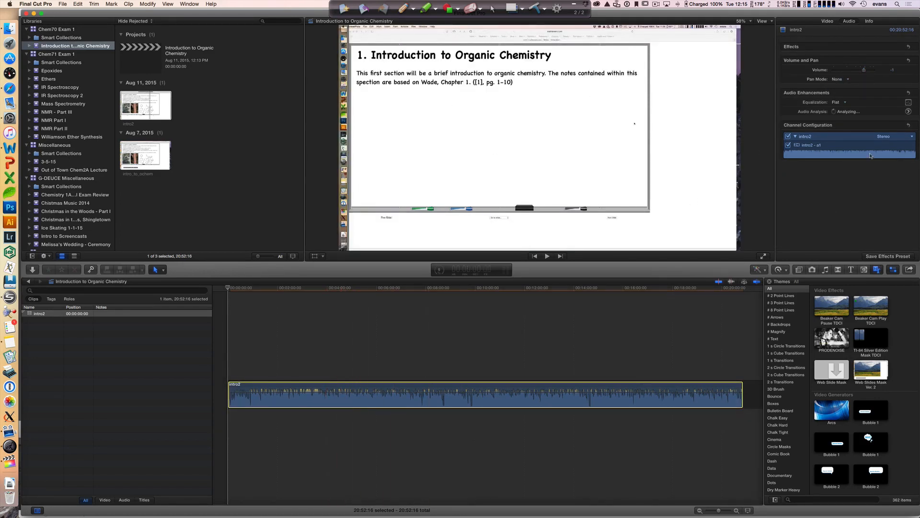
pyautogui.click(548, 256)
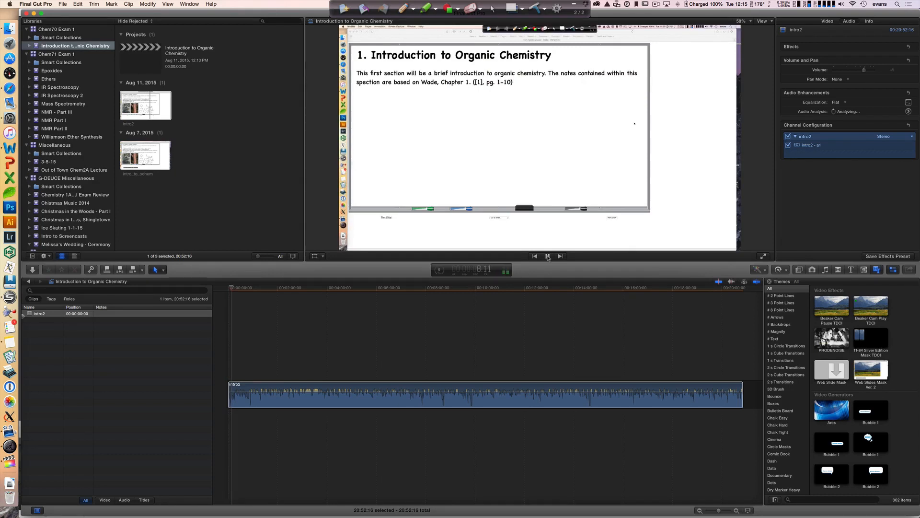
pyautogui.click(548, 257)
# Set the Spatial Conform type of the intro2 clip to None.
pyautogui.click(478, 394)
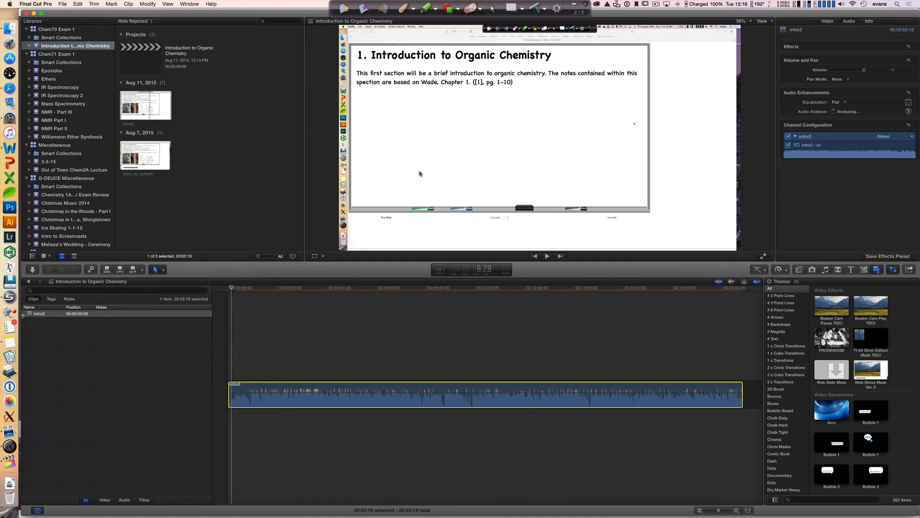
pyautogui.click(323, 257)
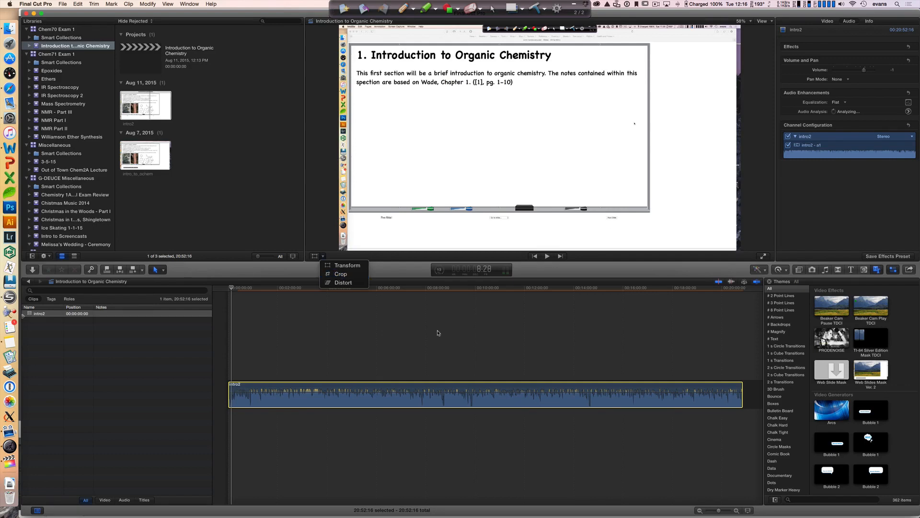
pyautogui.click(438, 309)
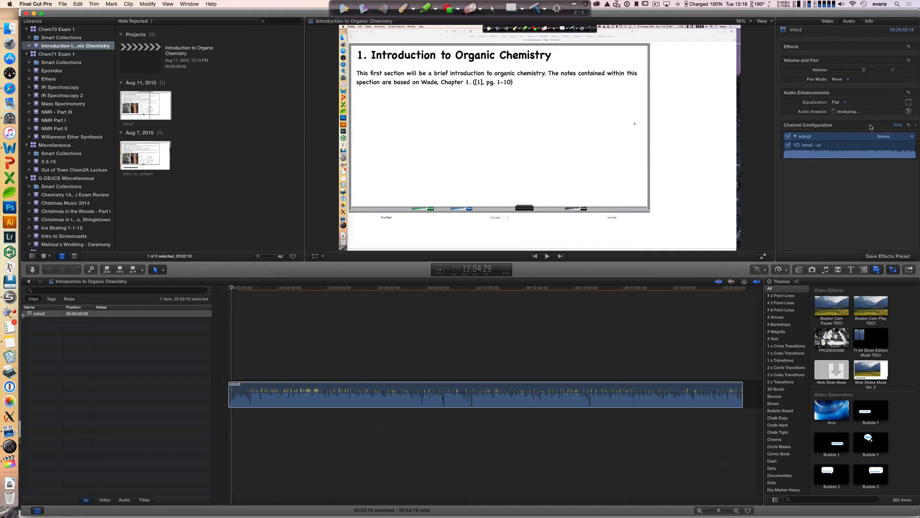
pyautogui.click(828, 21)
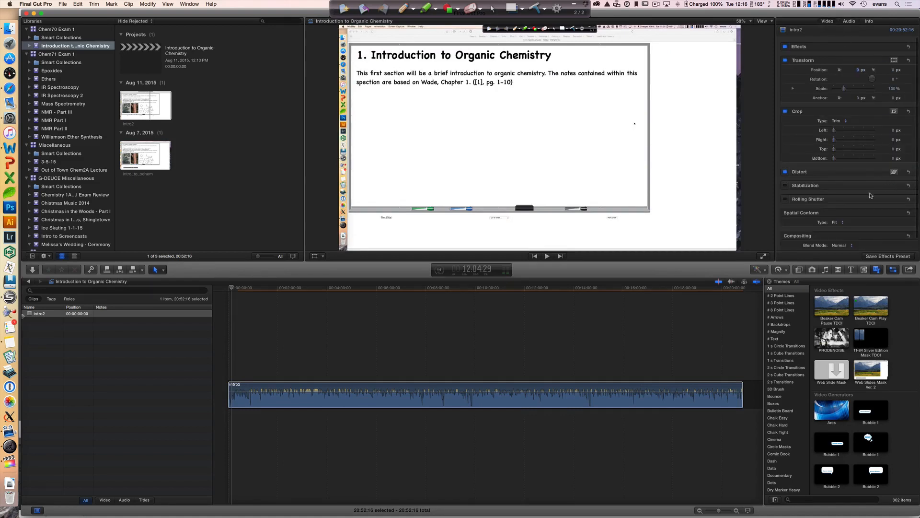
pyautogui.click(837, 222)
pyautogui.click(842, 234)
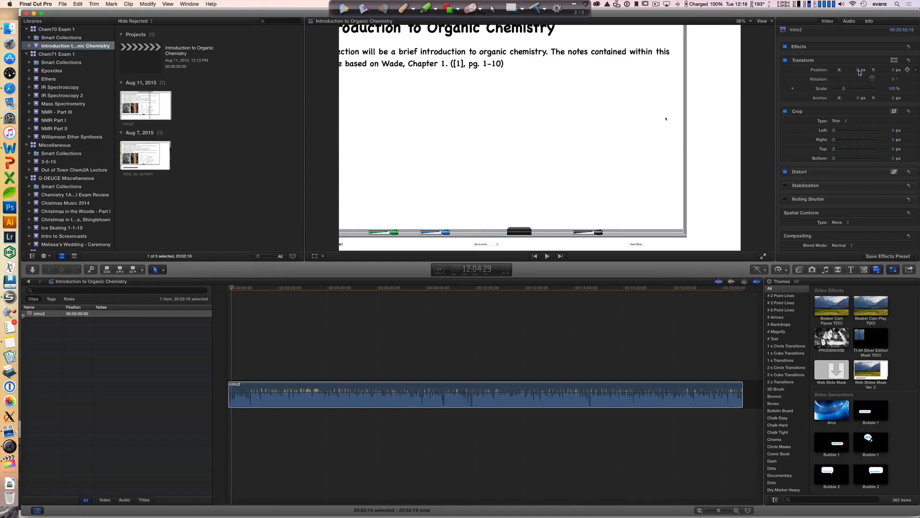
# Switch to Notes to read the template positioning values, and return to Final Cut Pro.
pyautogui.press('super+Tab')
pyautogui.press('Tab')
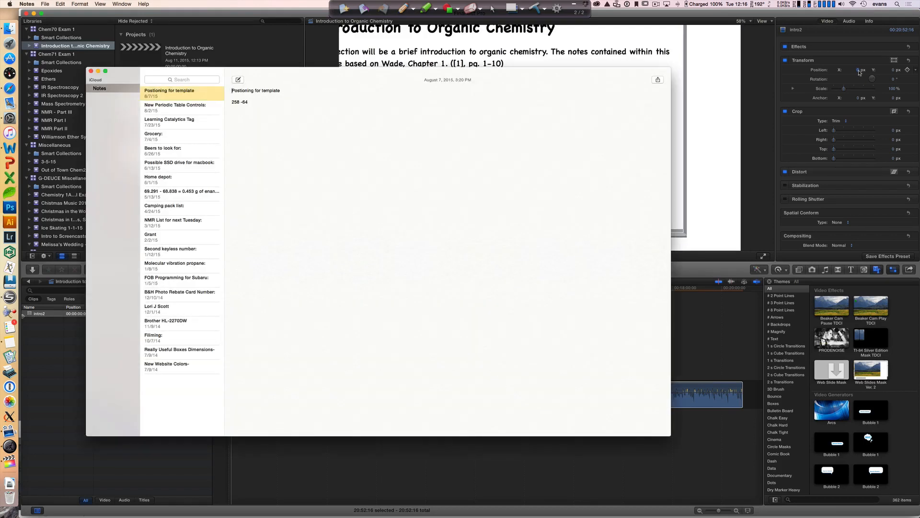
pyautogui.press('super+Tab')
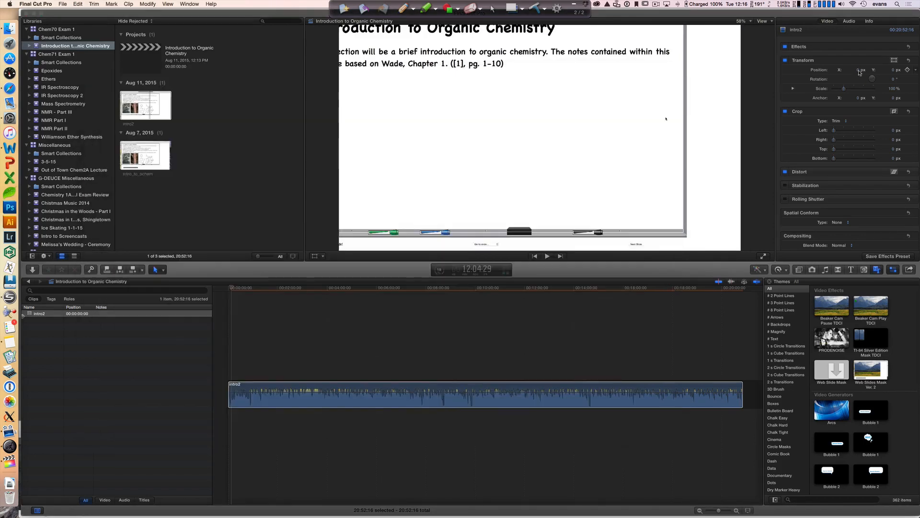
# Set the intro2 clip's transform position to X 258 px and Y -64 px.
pyautogui.click(859, 71)
pyautogui.write('25')
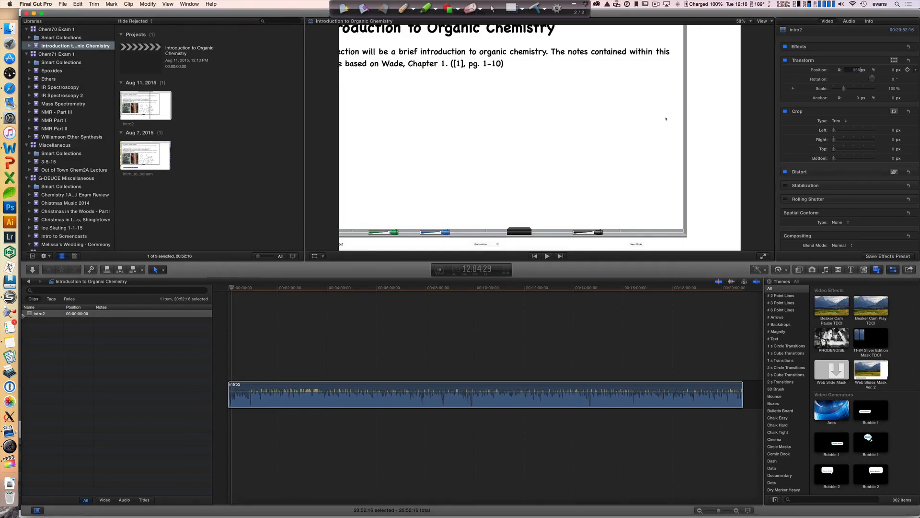
pyautogui.write('8')
pyautogui.press('Return')
pyautogui.press('Tab')
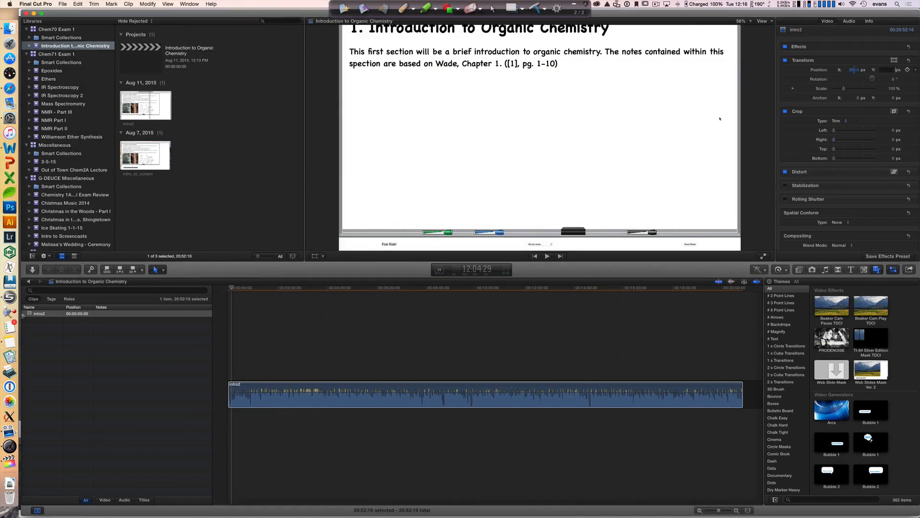
pyautogui.write('-64')
pyautogui.press('Return')
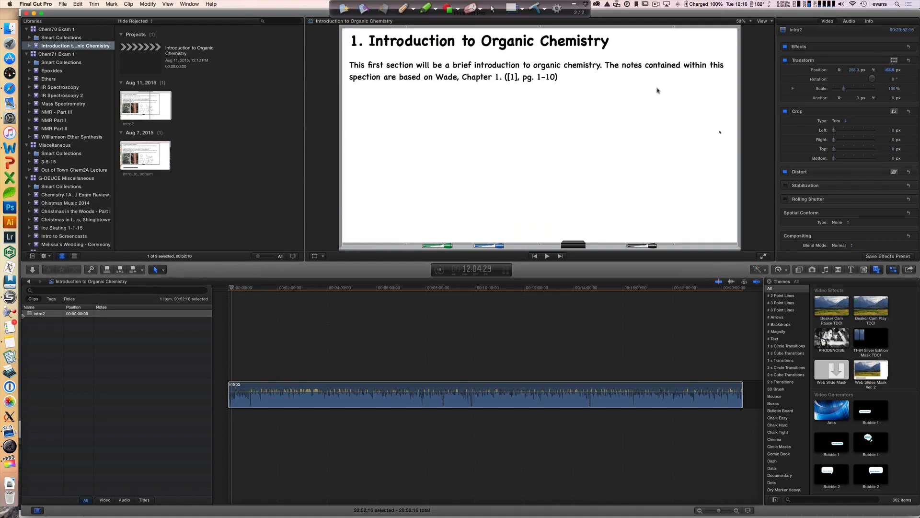
# Set the intro2 clip's Y position to -63 px.
pyautogui.click(891, 70)
pyautogui.press('BackSpace')
pyautogui.write('-63')
pyautogui.press('Return')
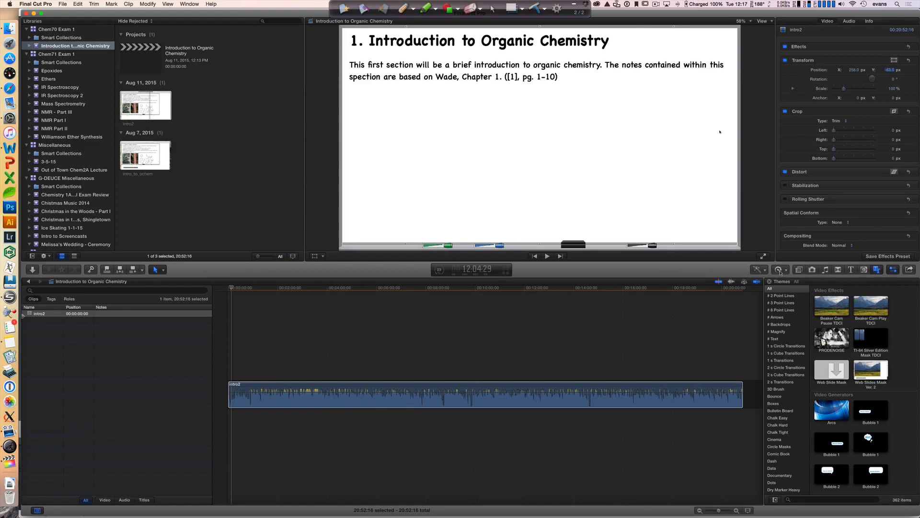
# Add the White Background Small Titles TDCI title from the TheDigitalChemistryInstructor theme above intro2 and extend it to about 7 min 51 s.
pyautogui.scroll(-5, 788, 356)
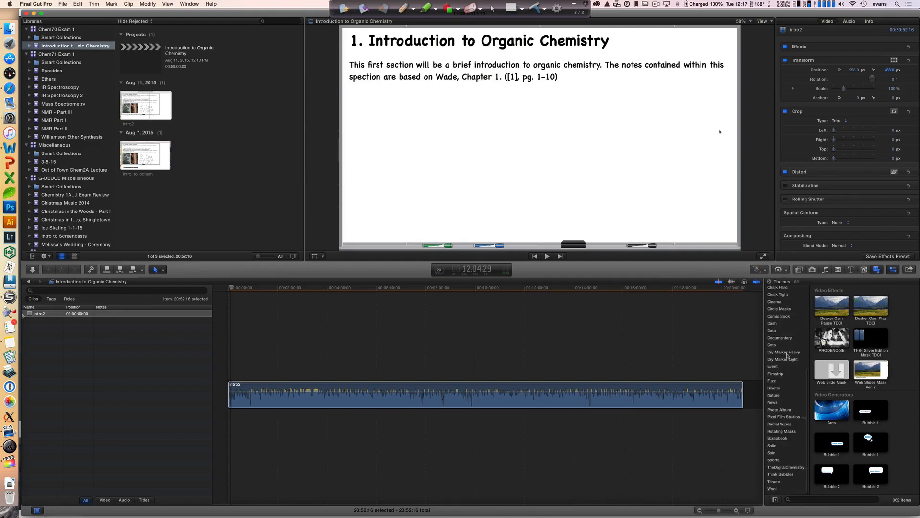
pyautogui.click(775, 469)
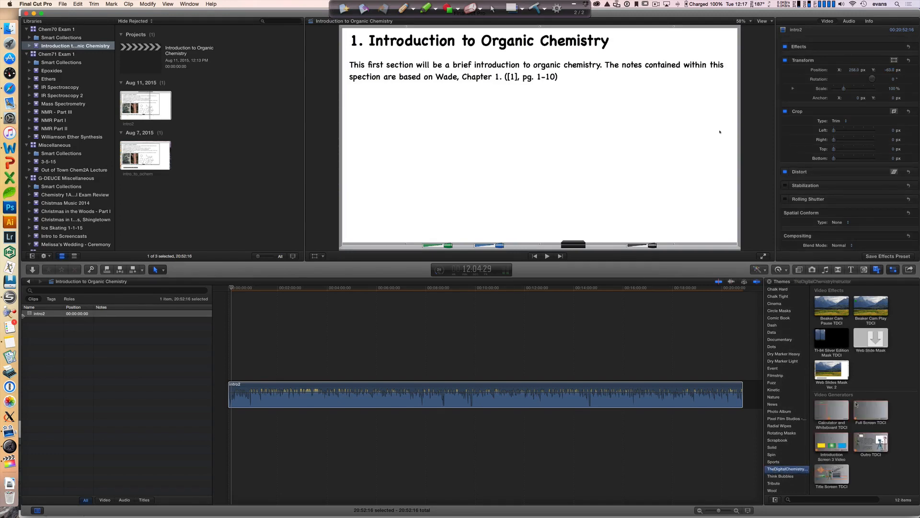
pyautogui.scroll(-3, 860, 455)
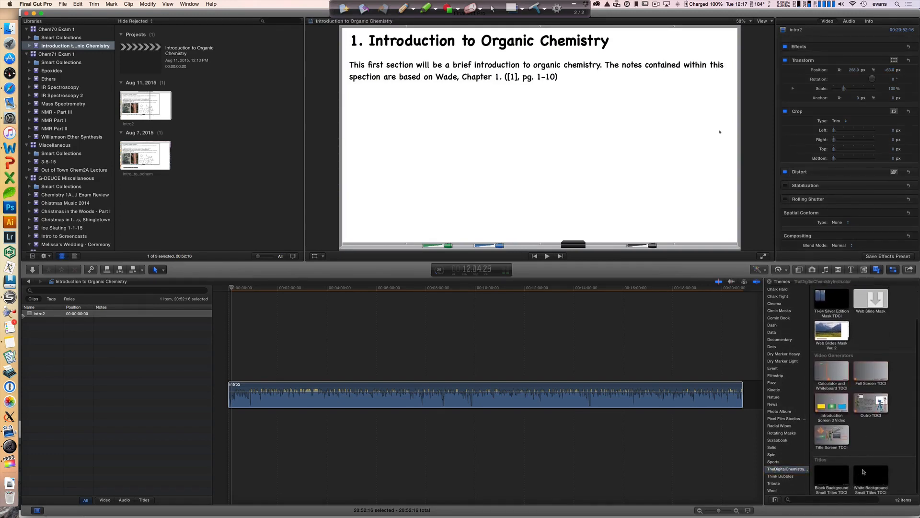
pyautogui.moveTo(871, 478); pyautogui.dragTo(389, 372)
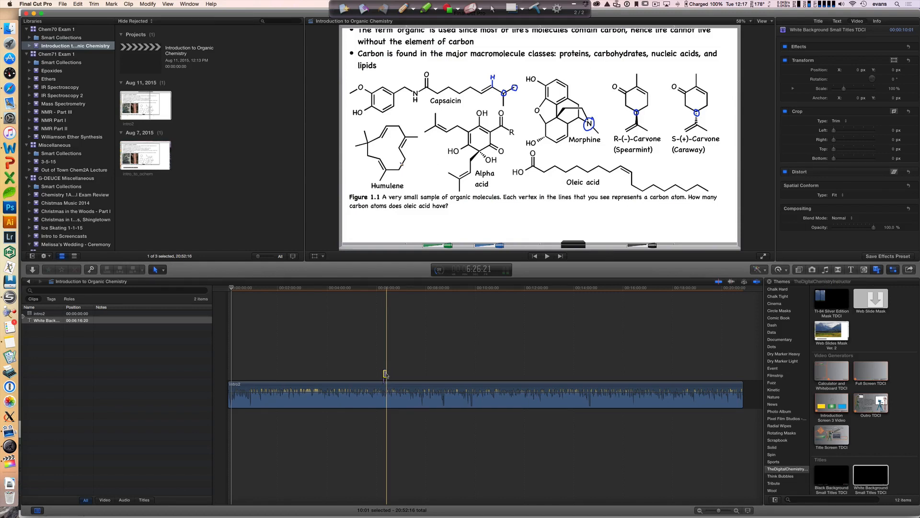
pyautogui.moveTo(386, 373); pyautogui.dragTo(576, 373)
# Replace the placeholder title text of the White Background Small Titles TDCI title with "Introduction to Organic Chemistry".
pyautogui.doubleClick(367, 245)
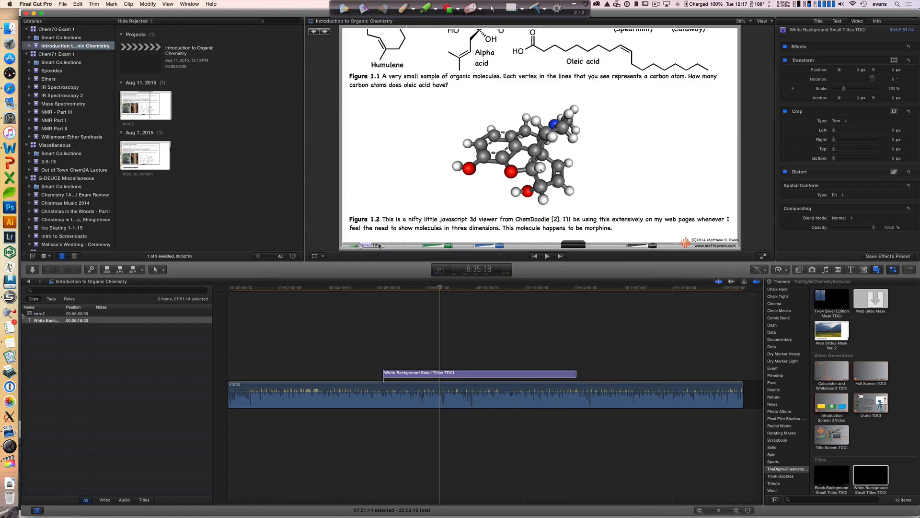
pyautogui.write('Introduction to Organic Chemistry')
pyautogui.press('Delete')
pyautogui.press('super+z')
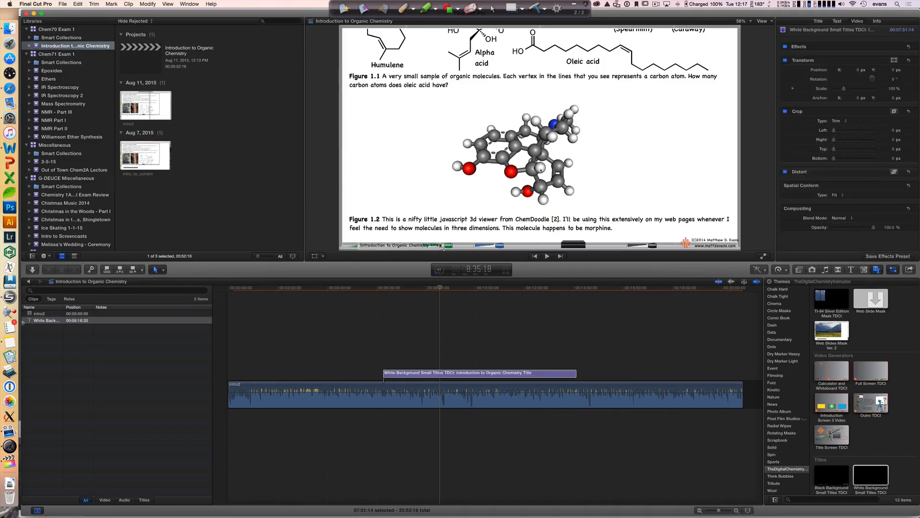
pyautogui.doubleClick(444, 247)
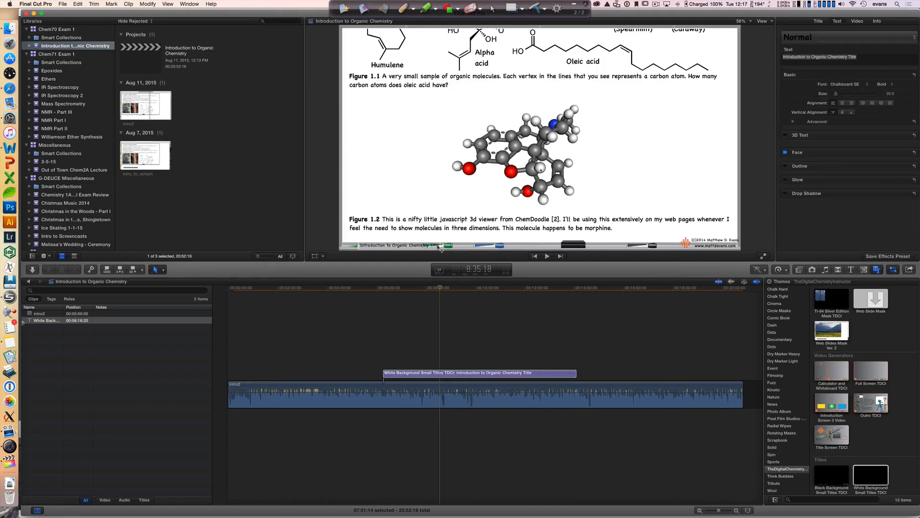
pyautogui.click(868, 57)
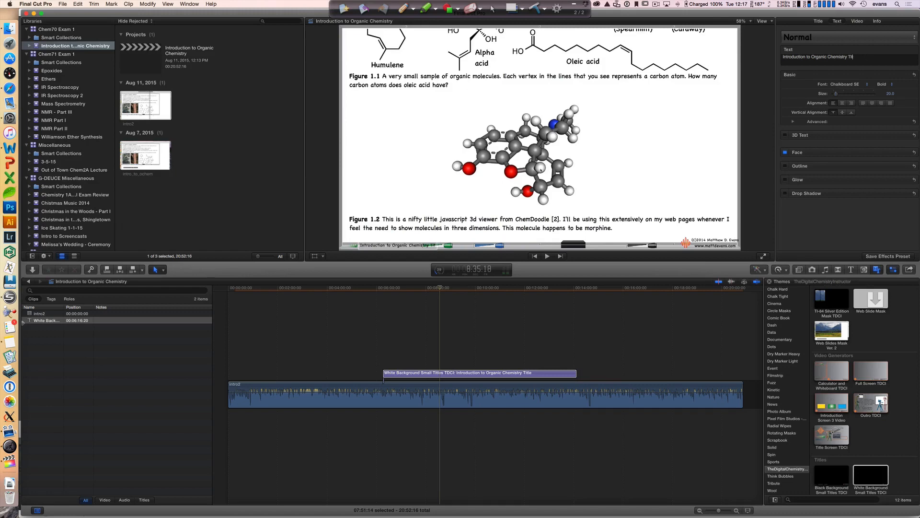
pyautogui.press('BackSpace')
pyautogui.press('BackSpace')
pyautogui.press('BackSpace')
# Change the year in the title's copyright and website text to 2015.
pyautogui.click(717, 240)
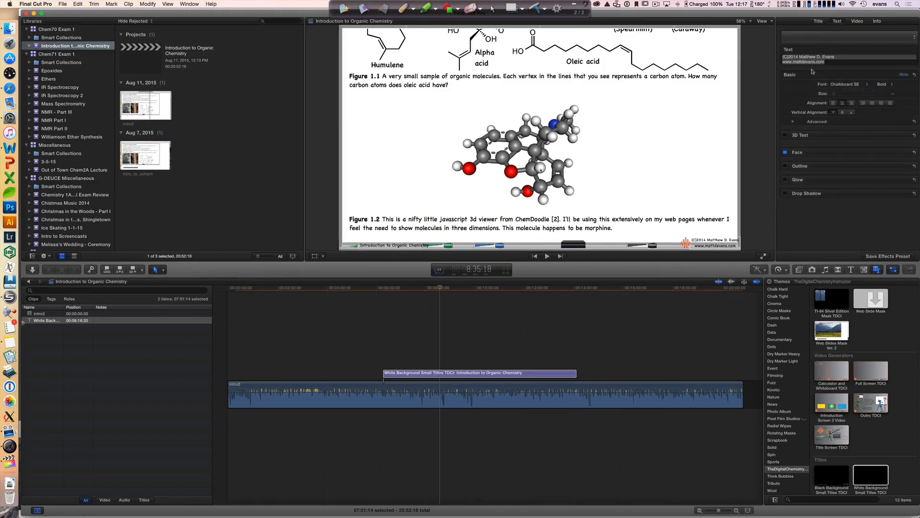
pyautogui.click(799, 57)
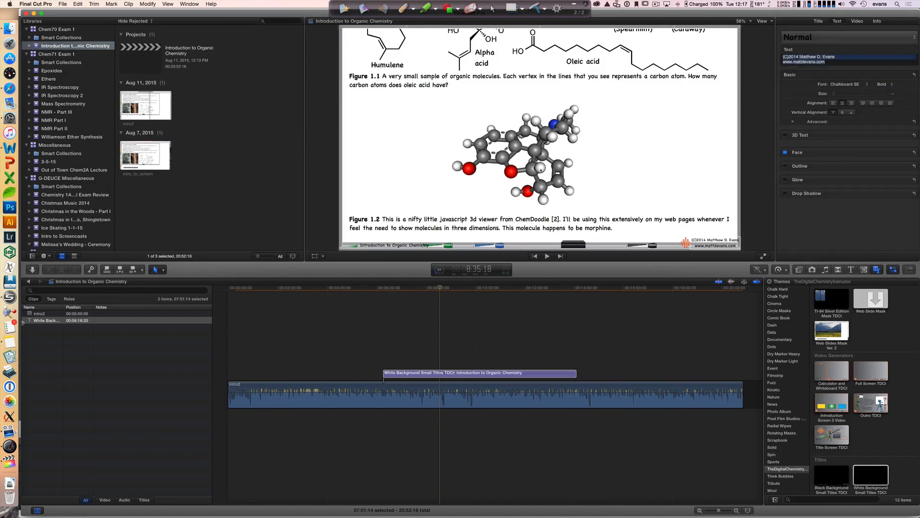
pyautogui.click(799, 57)
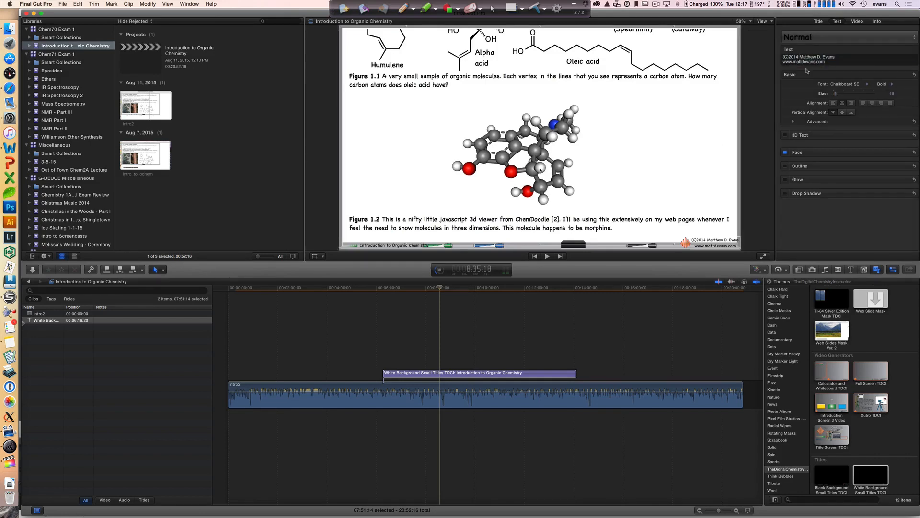
pyautogui.press('BackSpace')
pyautogui.write('5')
# Set the title's transform position to X -15 px and Y 30 px.
pyautogui.click(819, 22)
pyautogui.click(856, 22)
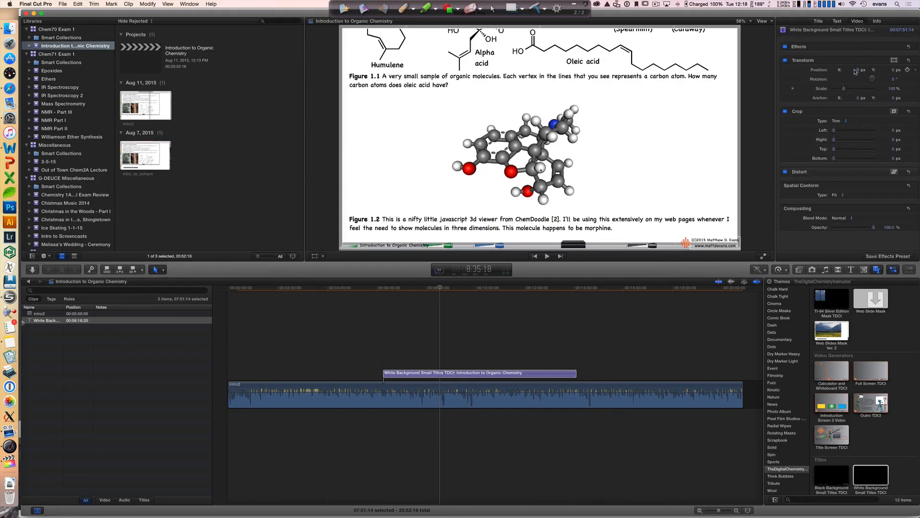
pyautogui.click(856, 72)
pyautogui.write('-15')
pyautogui.press('Return')
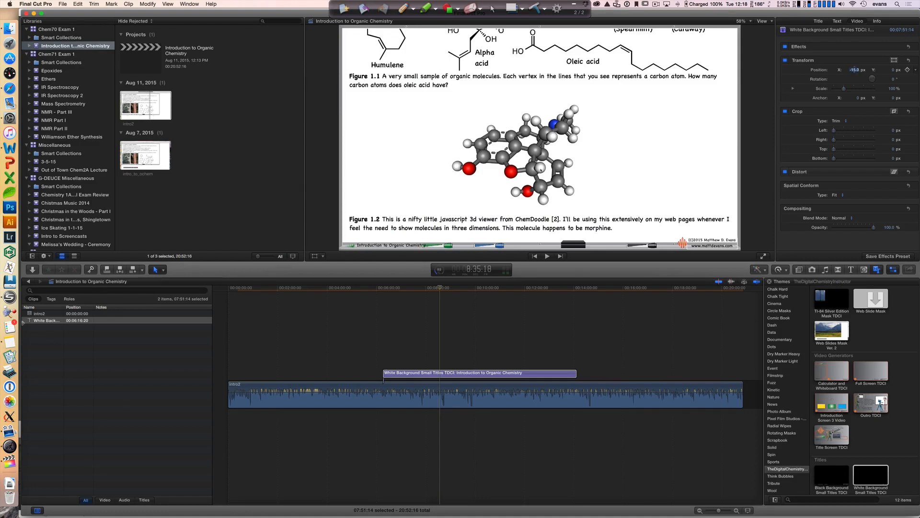
pyautogui.click(893, 71)
pyautogui.write('30')
pyautogui.press('Return')
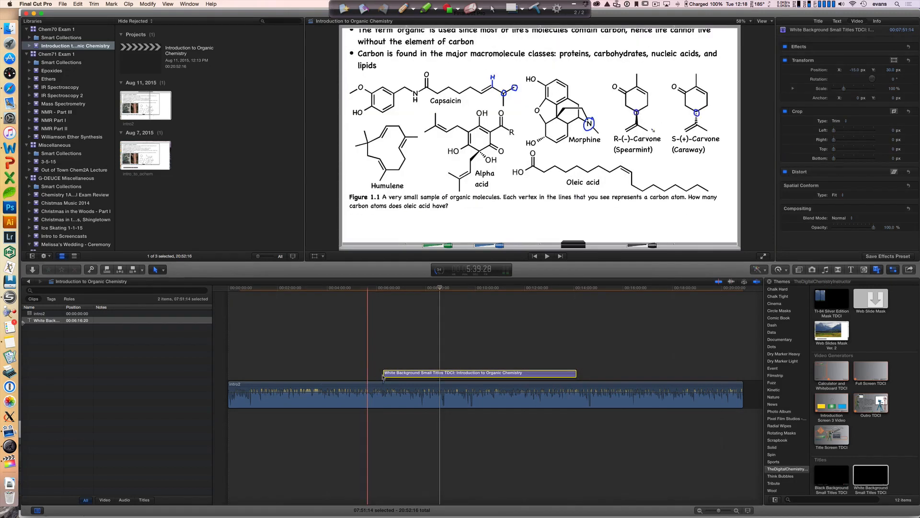
# Stretch both ends of the title so it spans the whole intro2 clip, 20:52:16 long.
pyautogui.moveTo(379, 375); pyautogui.dragTo(230, 379)
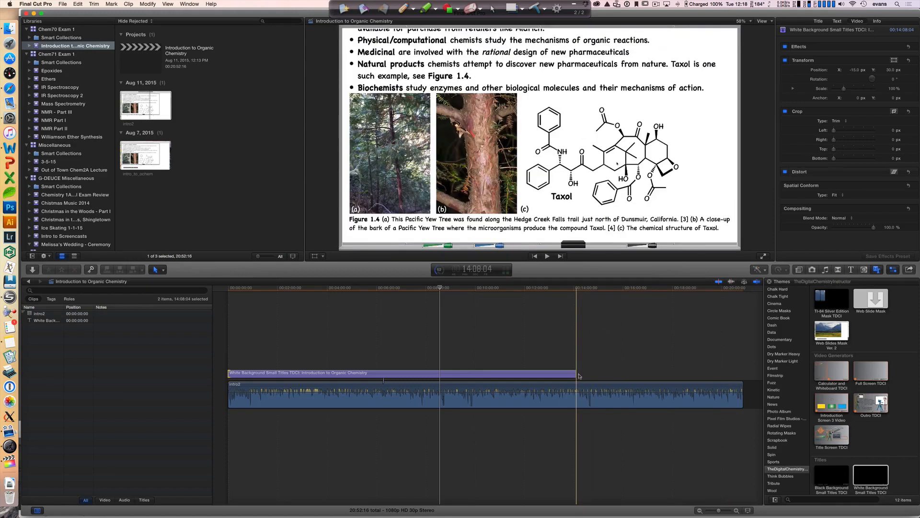
pyautogui.moveTo(577, 375); pyautogui.dragTo(744, 374)
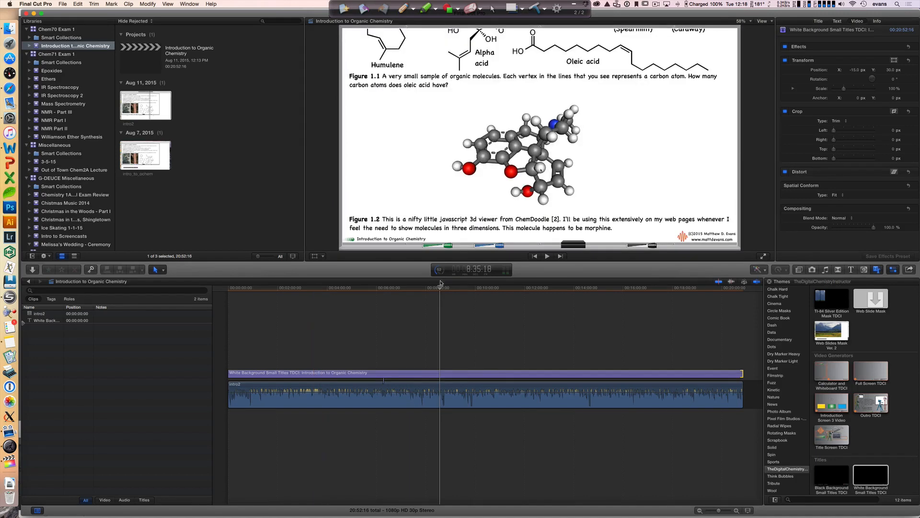
# Trim the start of the title, and cut the opening of the intro2 clip to leave it 19:56:25 long.
pyautogui.moveTo(439, 287); pyautogui.dragTo(240, 320)
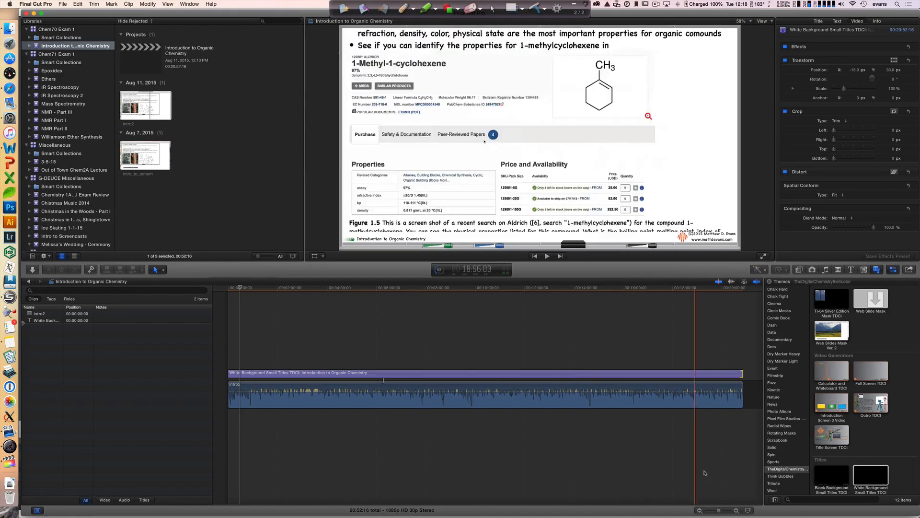
pyautogui.click(737, 511)
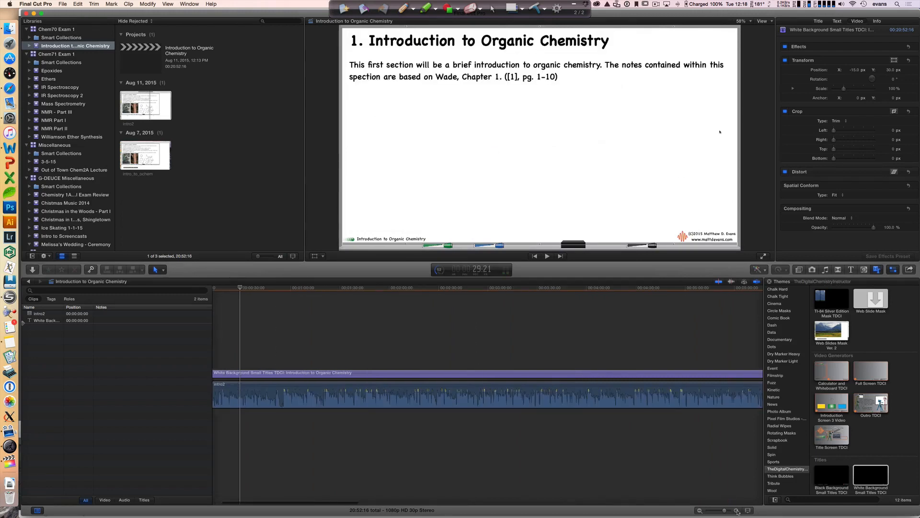
pyautogui.hscroll(-5, 269, 374)
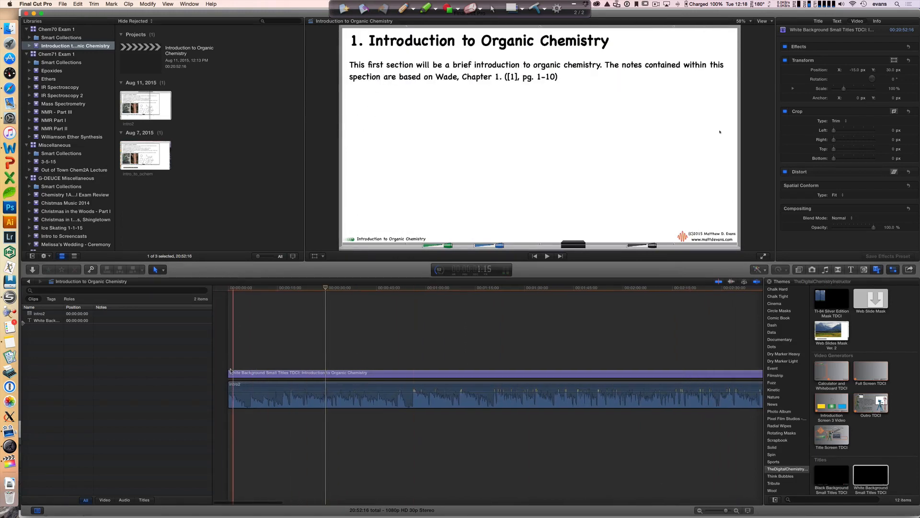
pyautogui.moveTo(228, 374); pyautogui.dragTo(353, 374)
pyautogui.moveTo(231, 384); pyautogui.dragTo(413, 385)
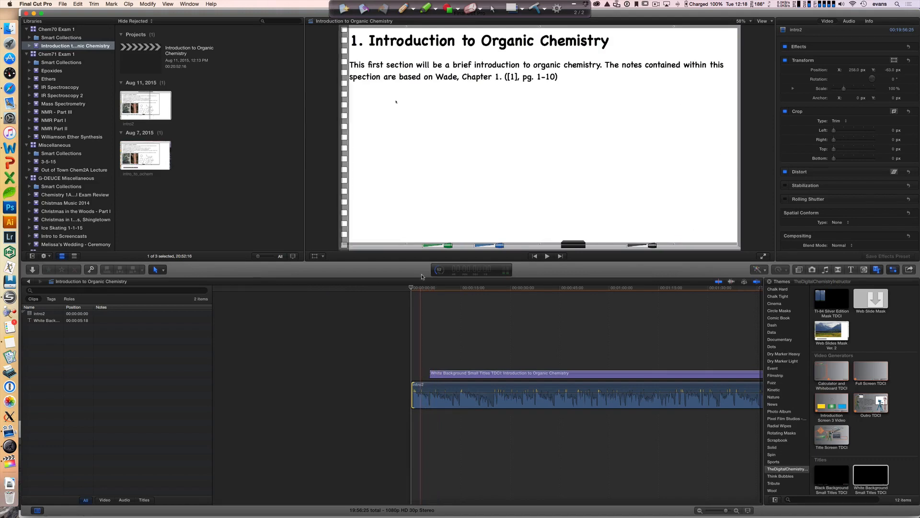
# Play back the trimmed opening and extend the title's start back to the beginning of the intro2 clip.
pyautogui.click(547, 257)
pyautogui.click(548, 257)
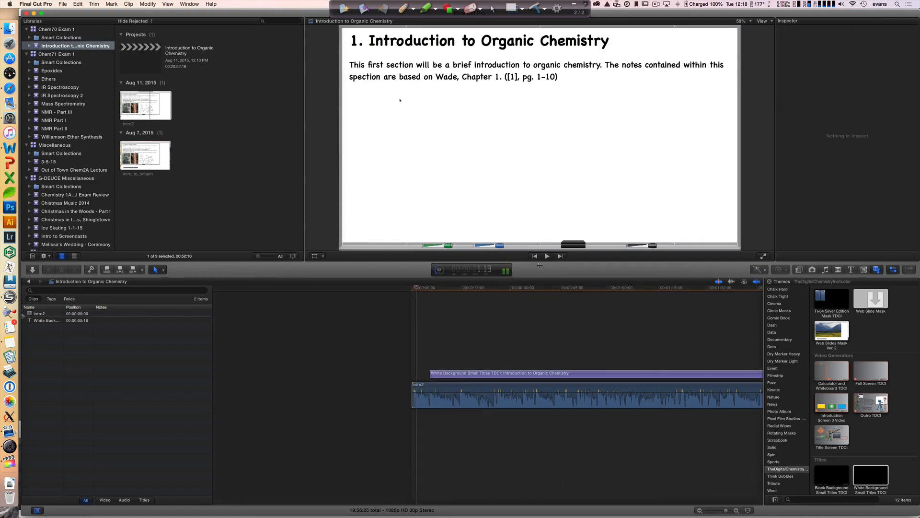
pyautogui.click(548, 256)
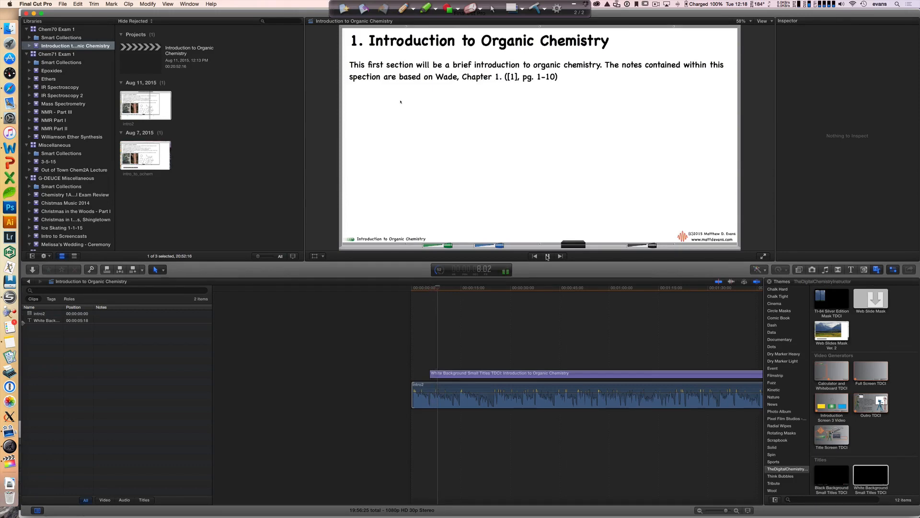
pyautogui.click(485, 288)
pyautogui.press('super+4')
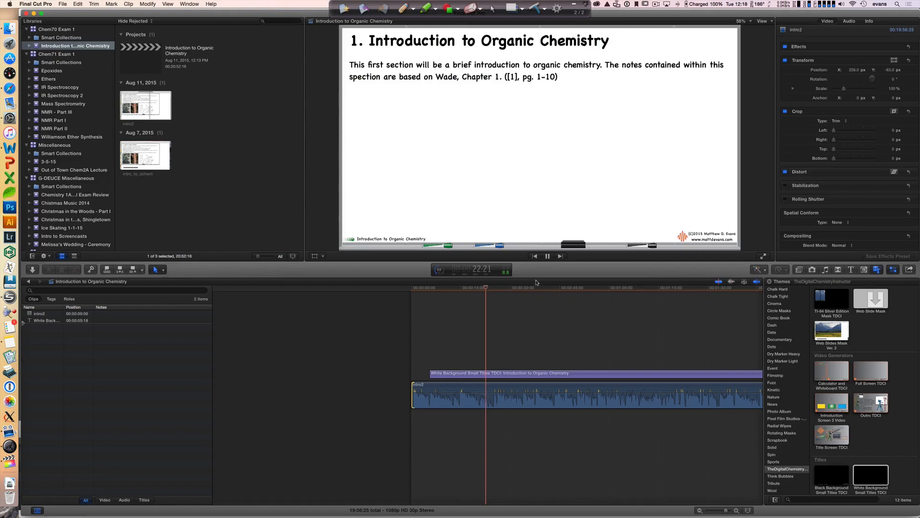
pyautogui.click(548, 257)
pyautogui.moveTo(430, 374); pyautogui.dragTo(412, 374)
# Append the Outro TDCI generator after intro2 and trim the ends of intro2 and its title to 19:52:07.
pyautogui.hscroll(10, 596, 334)
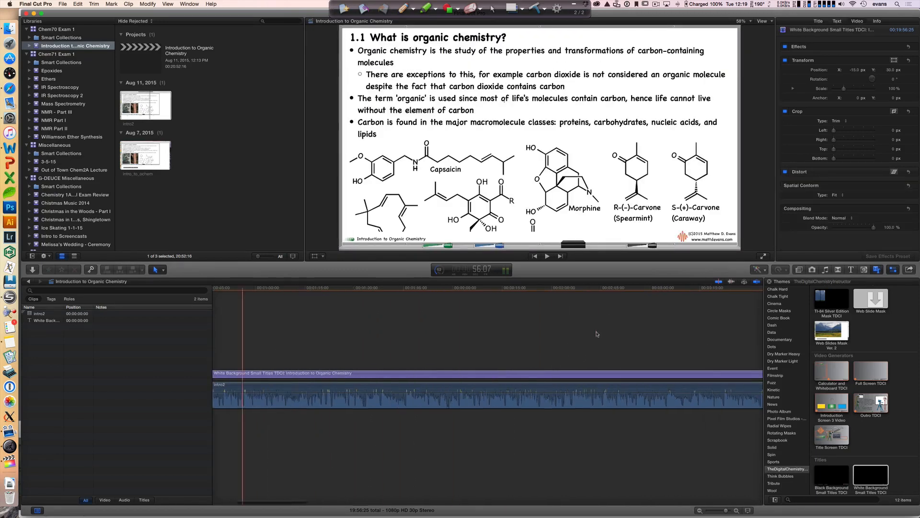
pyautogui.hscroll(15, 612, 312)
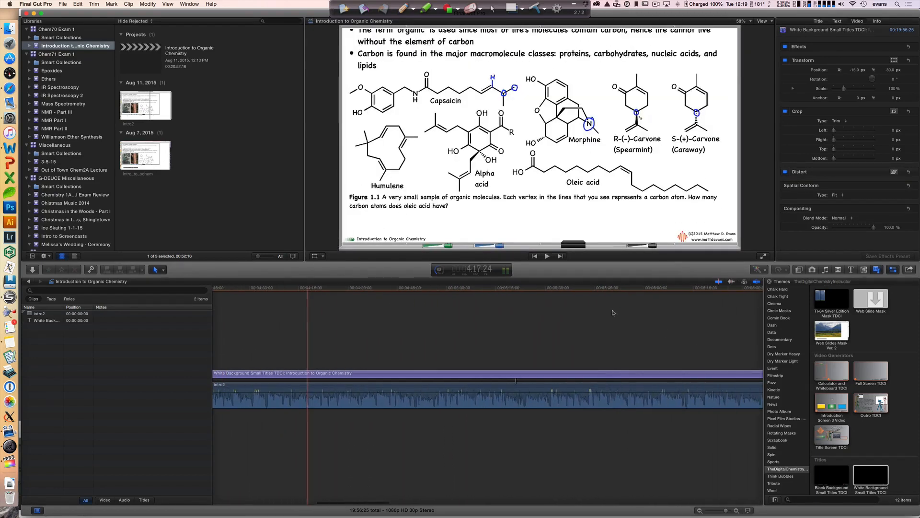
pyautogui.hscroll(10, 612, 312)
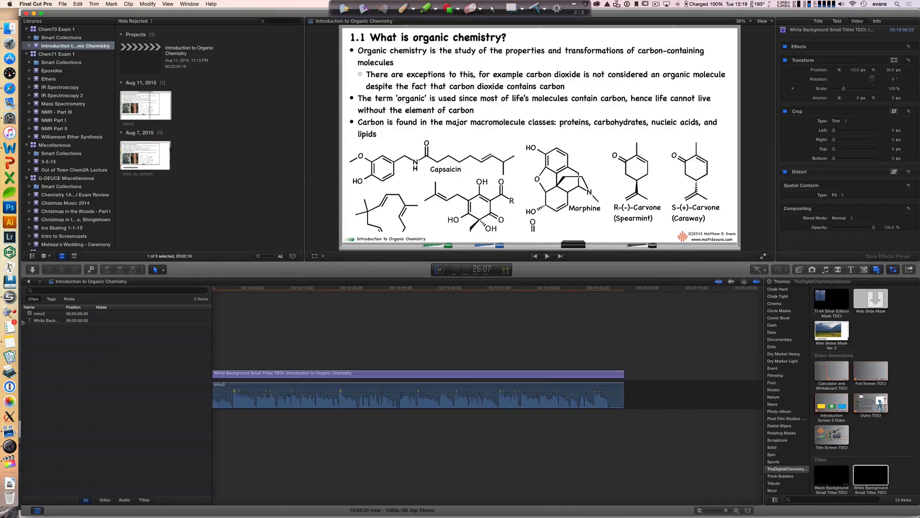
pyautogui.moveTo(869, 407); pyautogui.dragTo(625, 396)
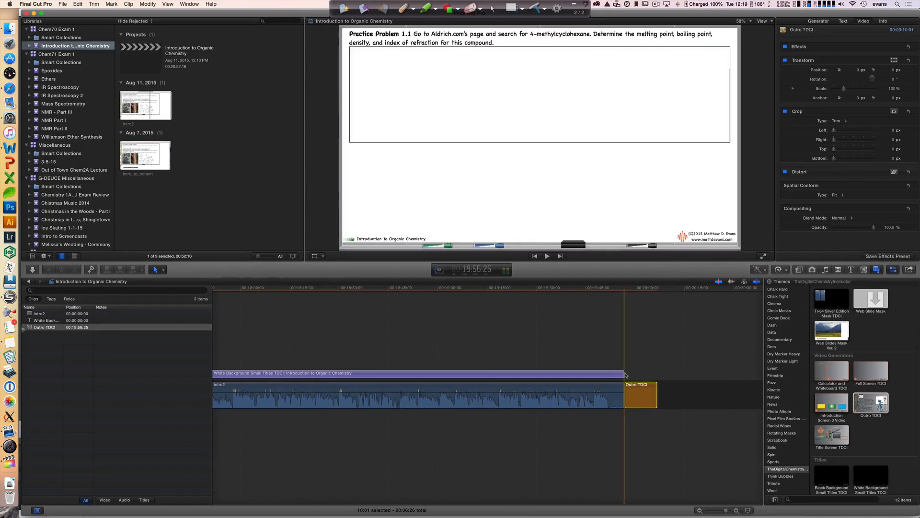
pyautogui.moveTo(625, 372); pyautogui.dragTo(609, 389)
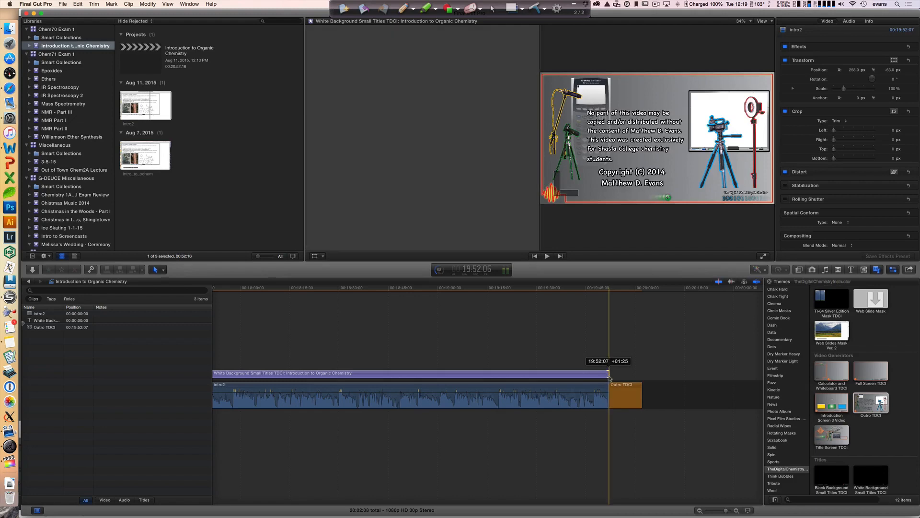
# Change the year in the Outro TDCI generator's copyright text to 2015.
pyautogui.click(626, 288)
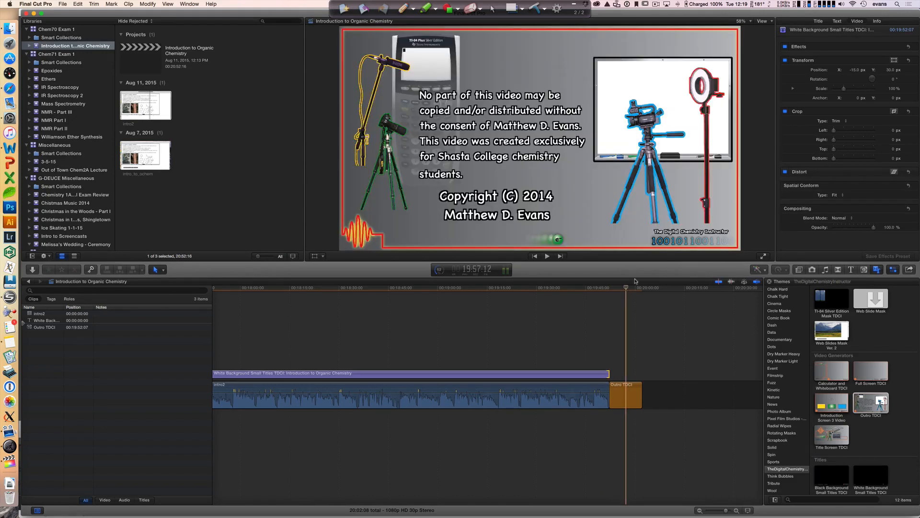
pyautogui.click(821, 21)
pyautogui.click(837, 21)
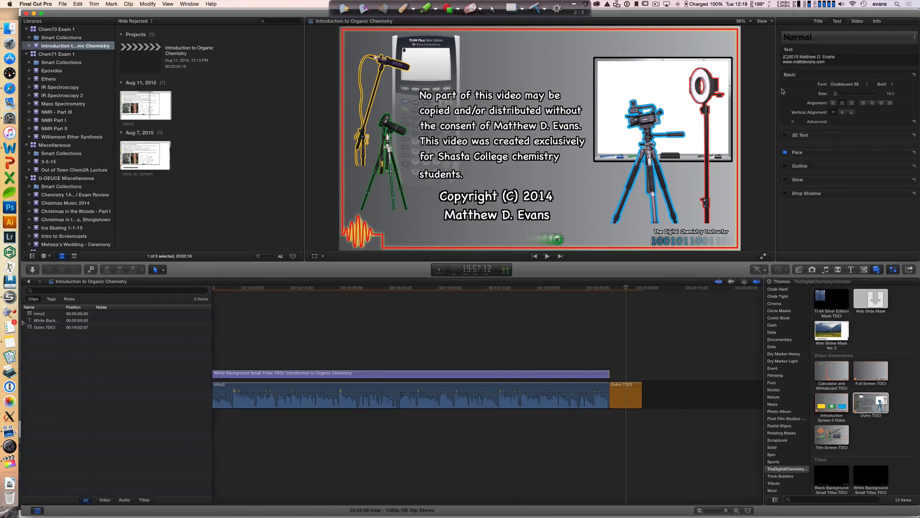
pyautogui.click(626, 406)
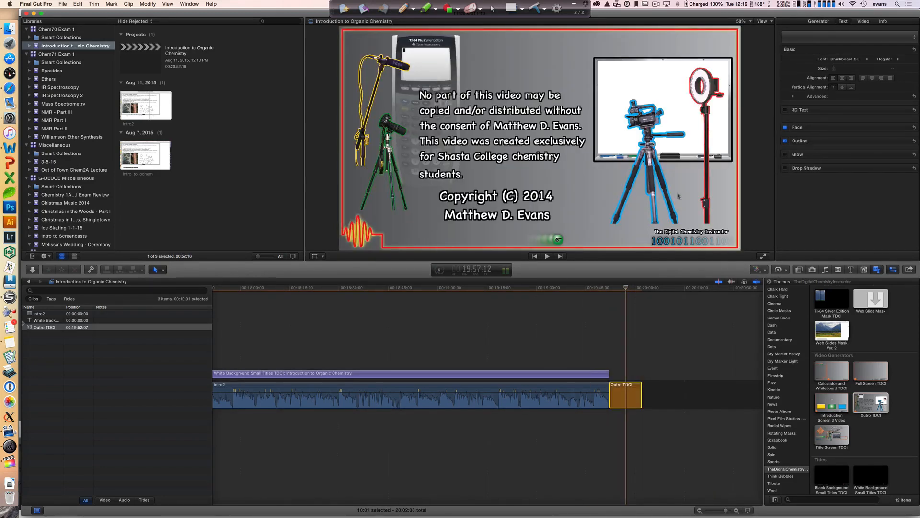
pyautogui.click(552, 206)
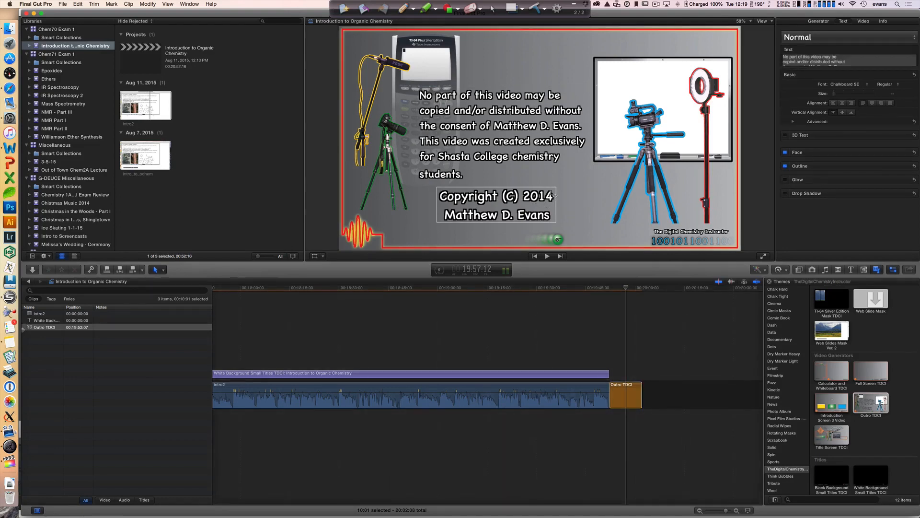
pyautogui.click(826, 56)
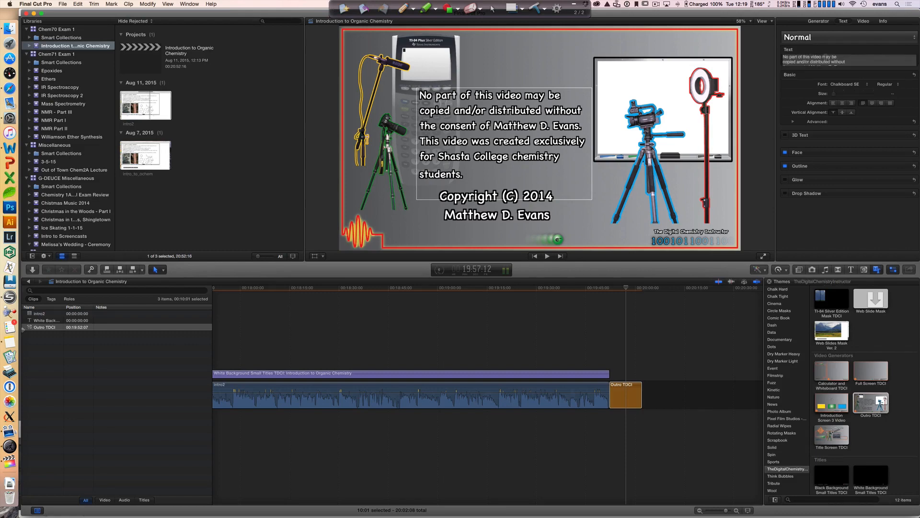
pyautogui.click(530, 218)
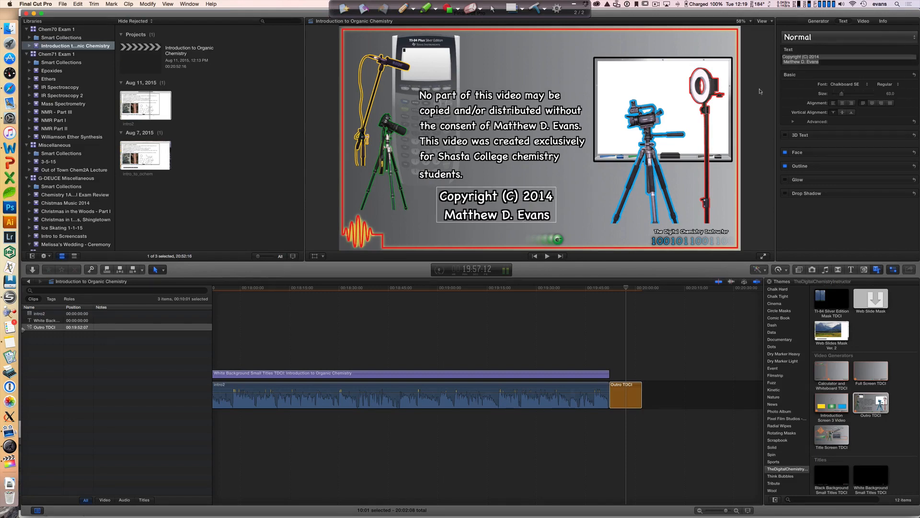
pyautogui.click(822, 56)
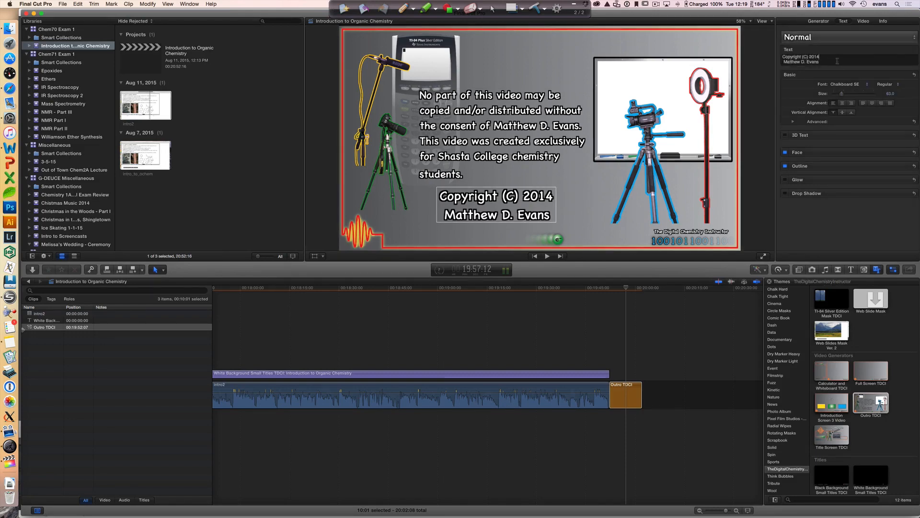
pyautogui.press('BackSpace')
pyautogui.write('5')
pyautogui.click(541, 307)
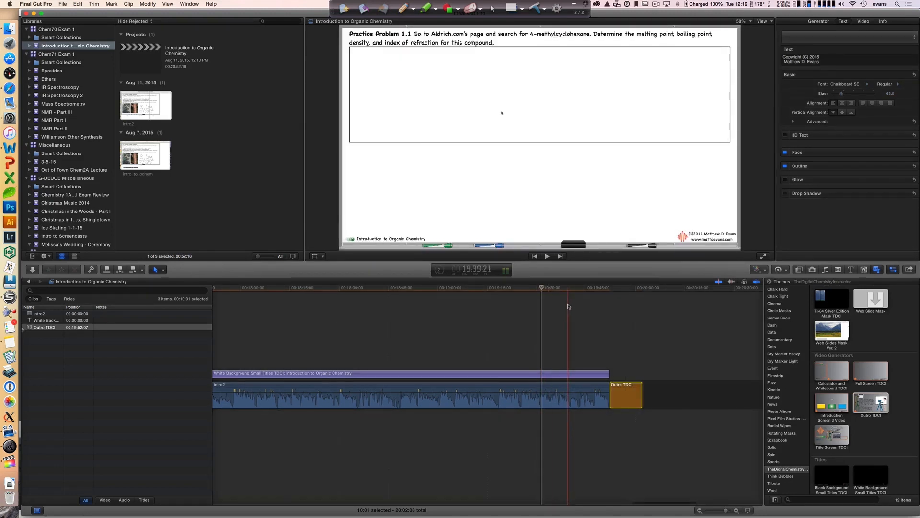
# Open the Background Tasks window and expand the Rendering entry to check its progress.
pyautogui.hscroll(-10, 583, 312)
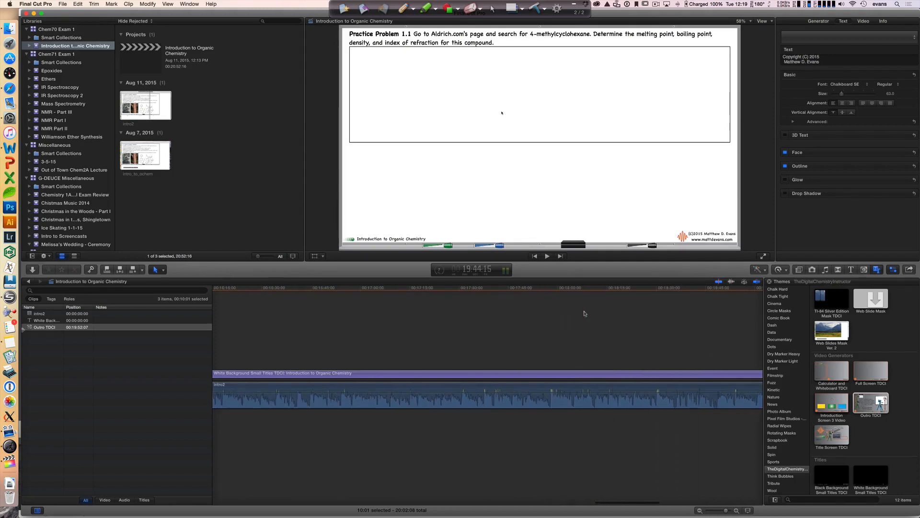
pyautogui.click(439, 270)
pyautogui.moveTo(433, 227); pyautogui.dragTo(703, 146)
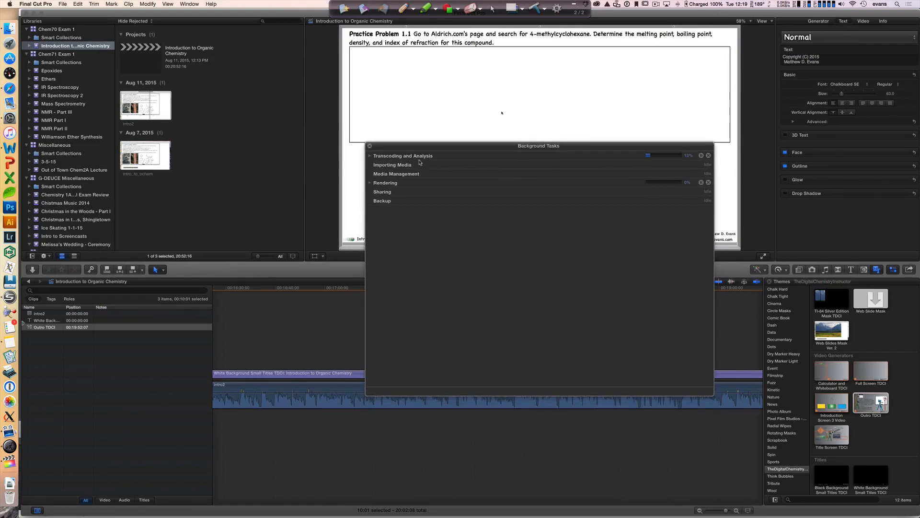
pyautogui.click(369, 182)
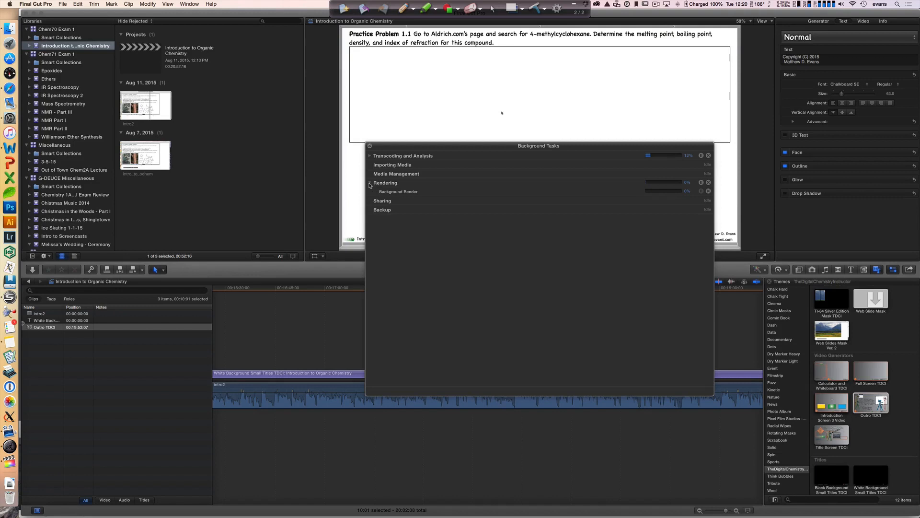
# Cancel the background render and expand the Transcoding and Analysis entry to check its progress.
pyautogui.click(708, 183)
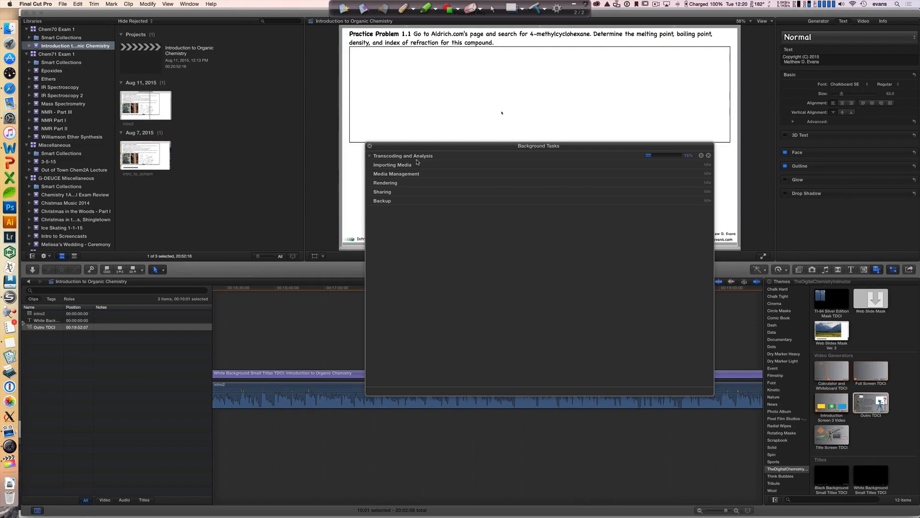
pyautogui.click(370, 156)
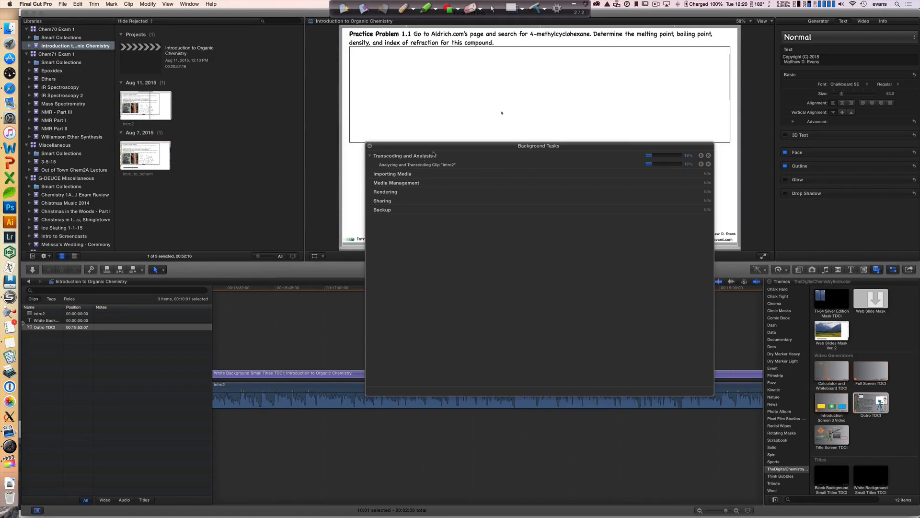
pyautogui.click(655, 5)
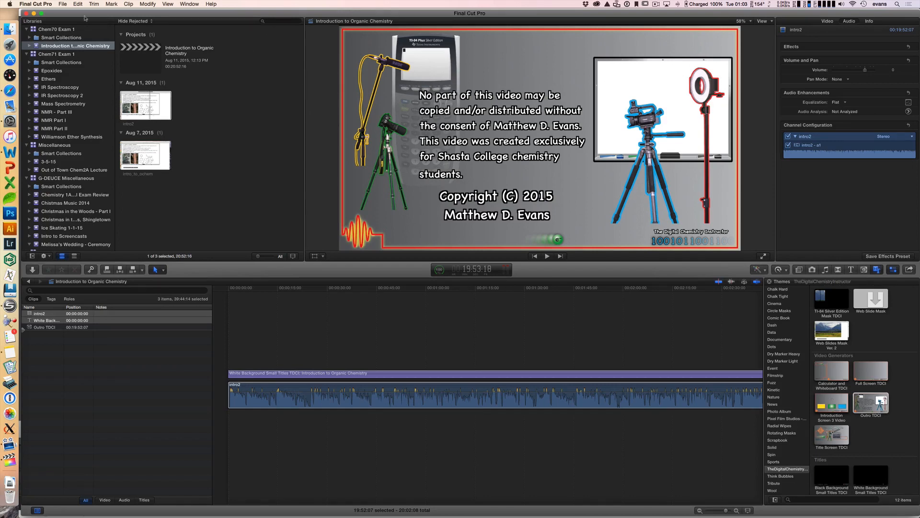
# Share the project to the YouTube destination and show its export settings.
pyautogui.click(63, 3)
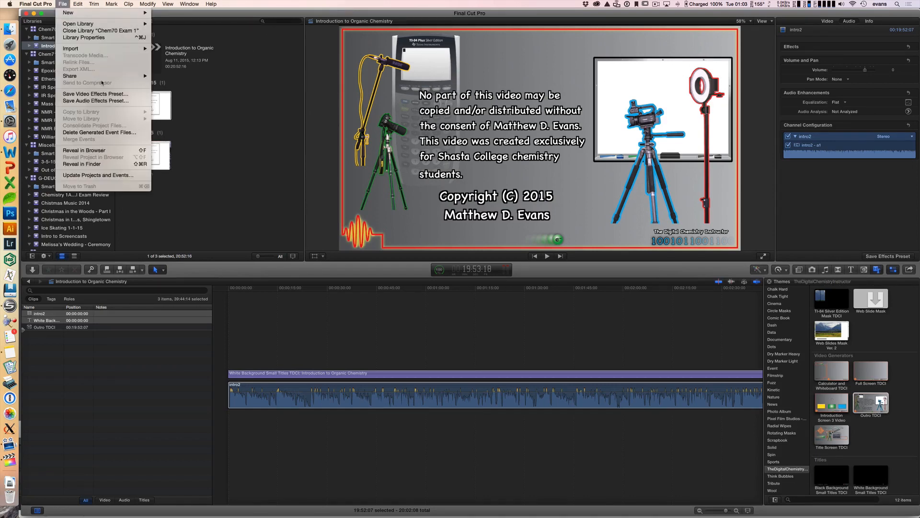
pyautogui.moveTo(107, 78)
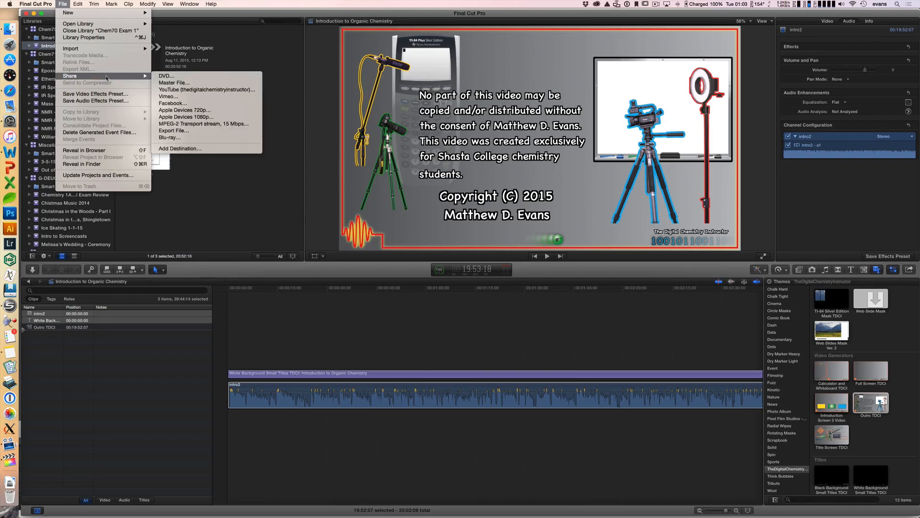
pyautogui.click(172, 82)
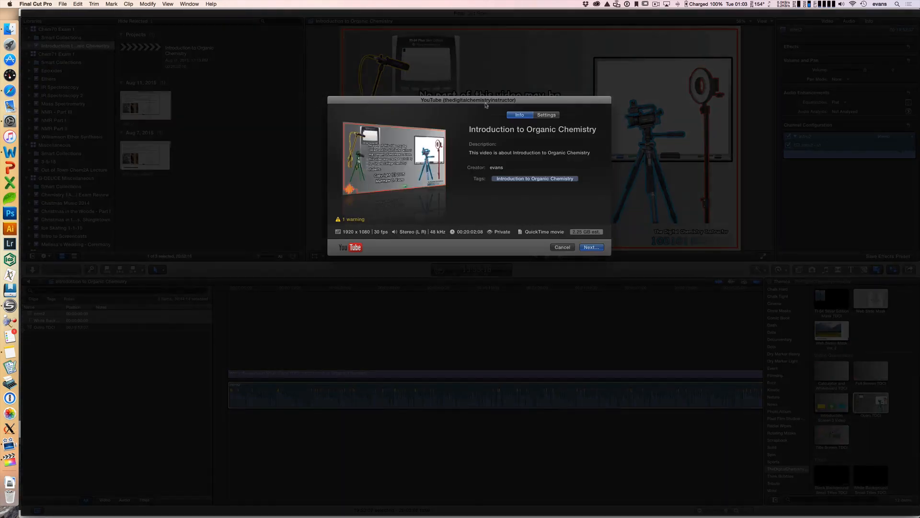
pyautogui.click(547, 116)
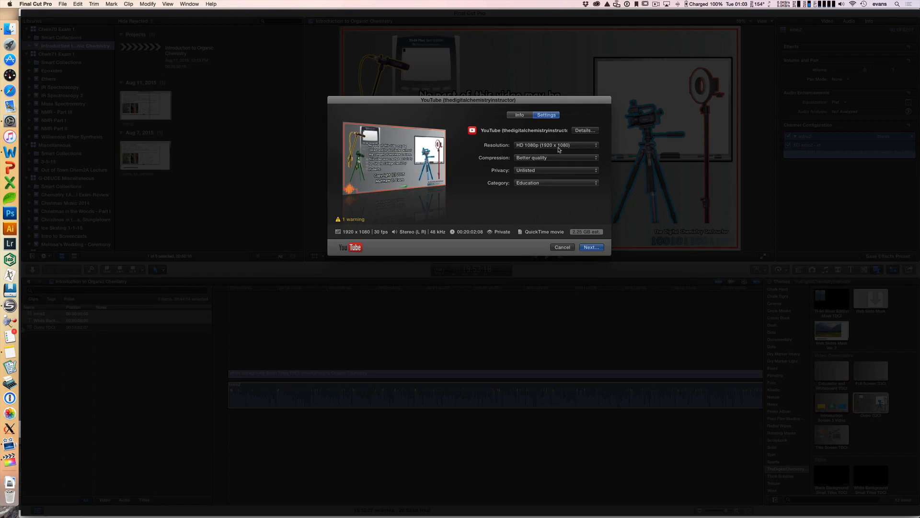
# Keep compression at Better quality and privacy at Unlisted, and publish the video to YouTube under its terms of service.
pyautogui.click(541, 159)
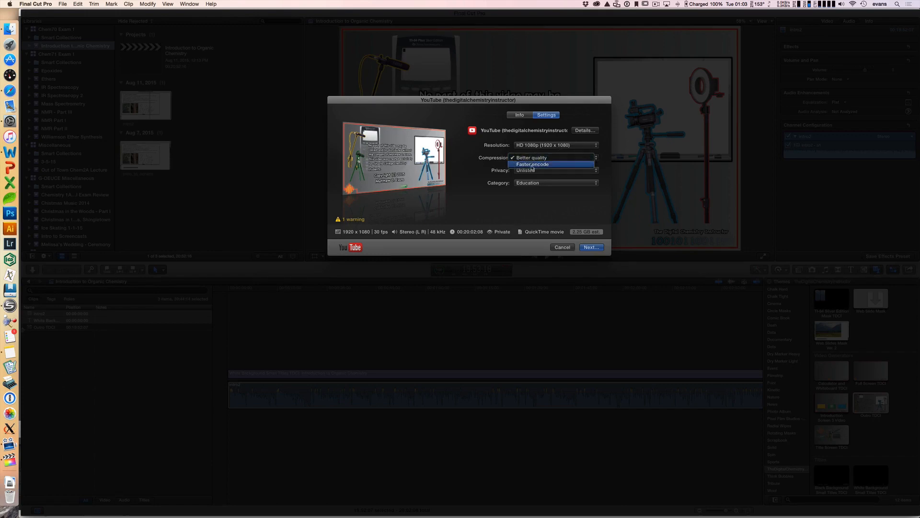
pyautogui.click(541, 160)
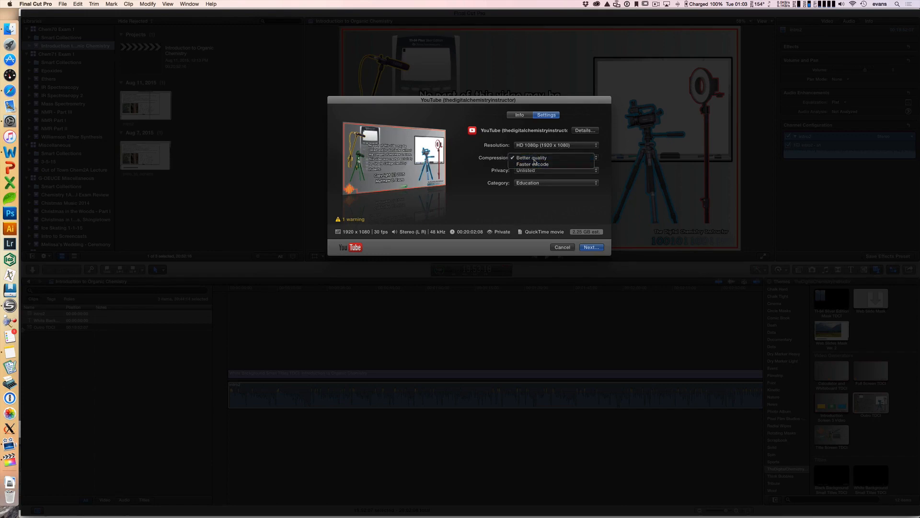
pyautogui.click(532, 171)
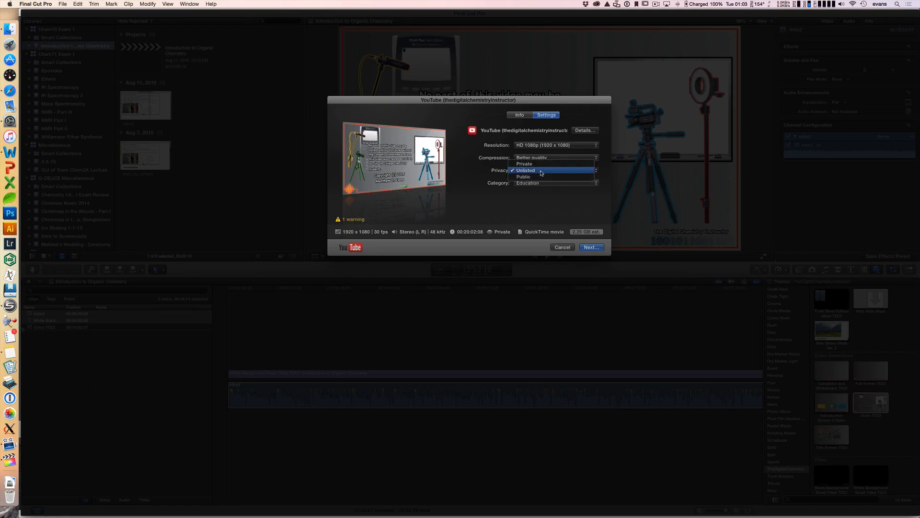
pyautogui.click(541, 172)
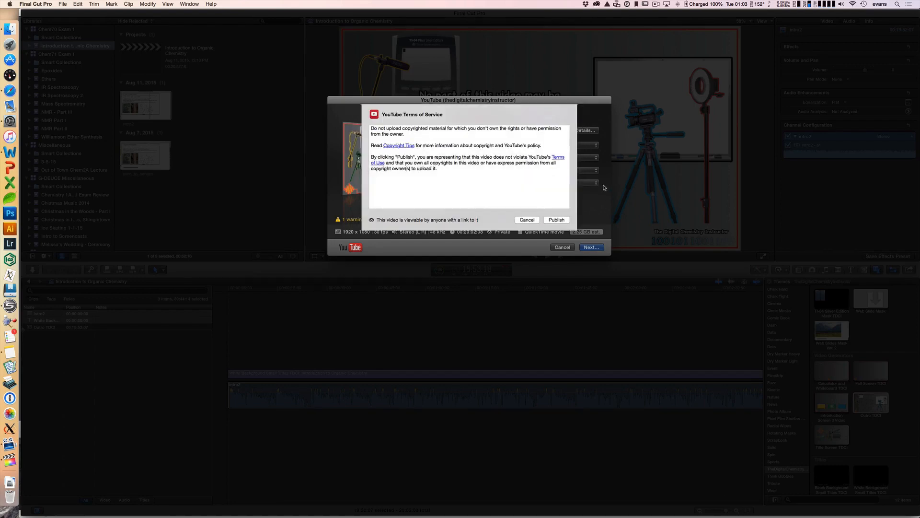
pyautogui.click(558, 222)
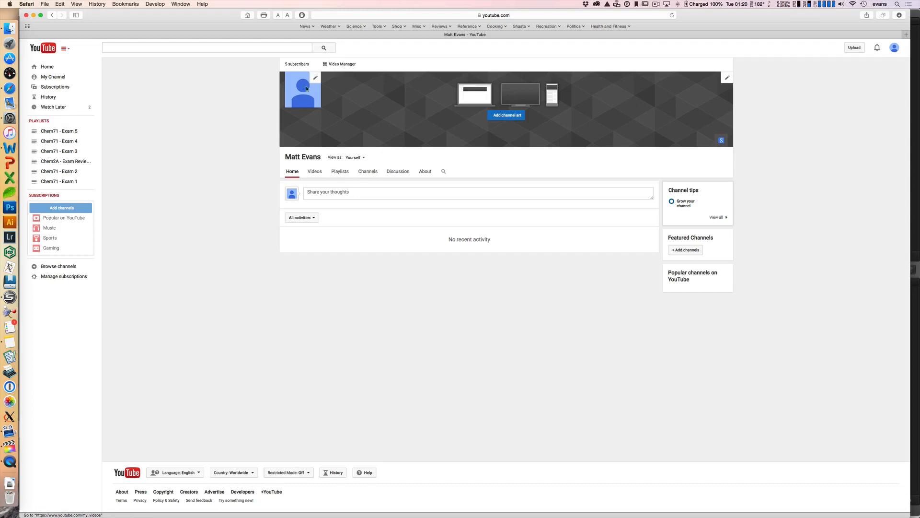
# In YouTube in Safari, open the Info and Settings page of the Intro to Screencasts video from the Video Manager.
pyautogui.click(348, 65)
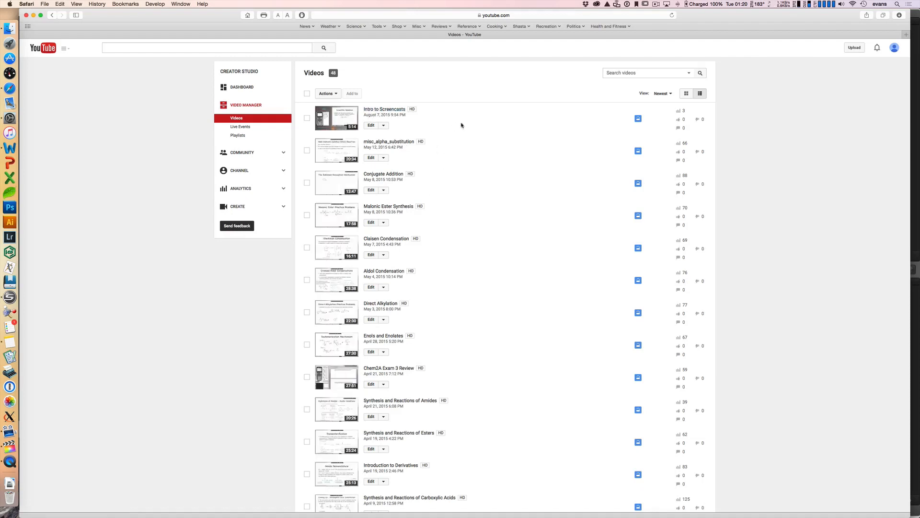
pyautogui.click(383, 126)
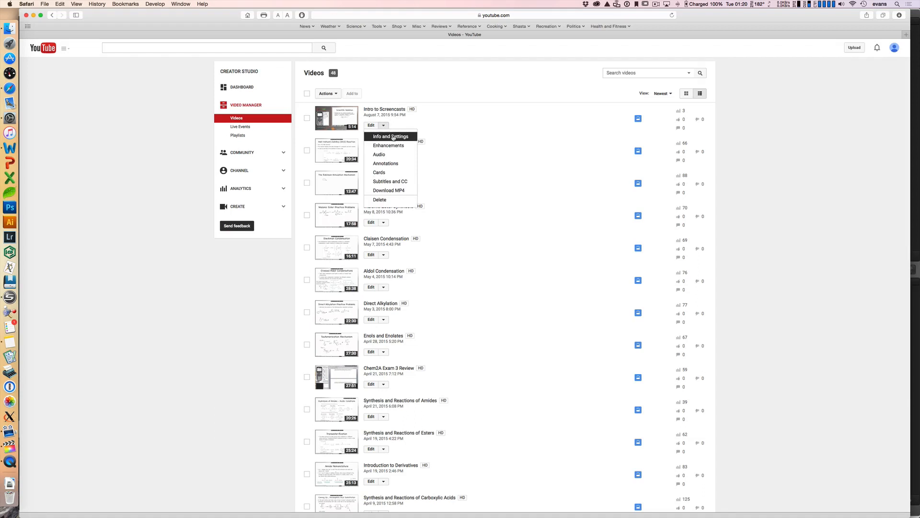
pyautogui.click(393, 137)
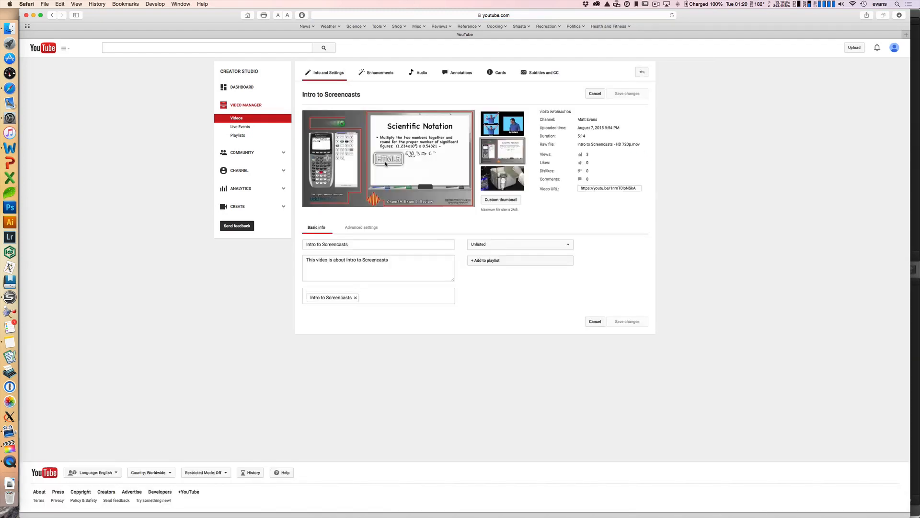
# Toggle Allow comments on and back off in the video's advanced settings, and save the changes.
pyautogui.click(363, 229)
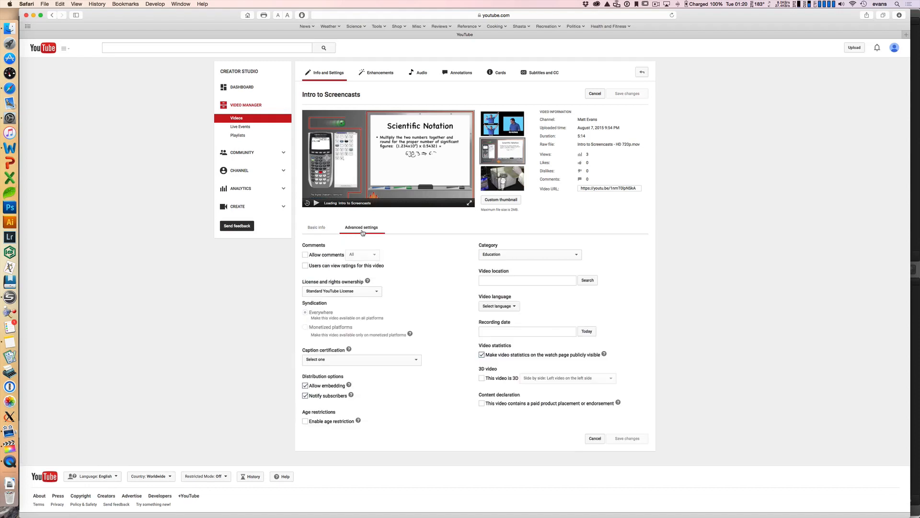
pyautogui.click(306, 257)
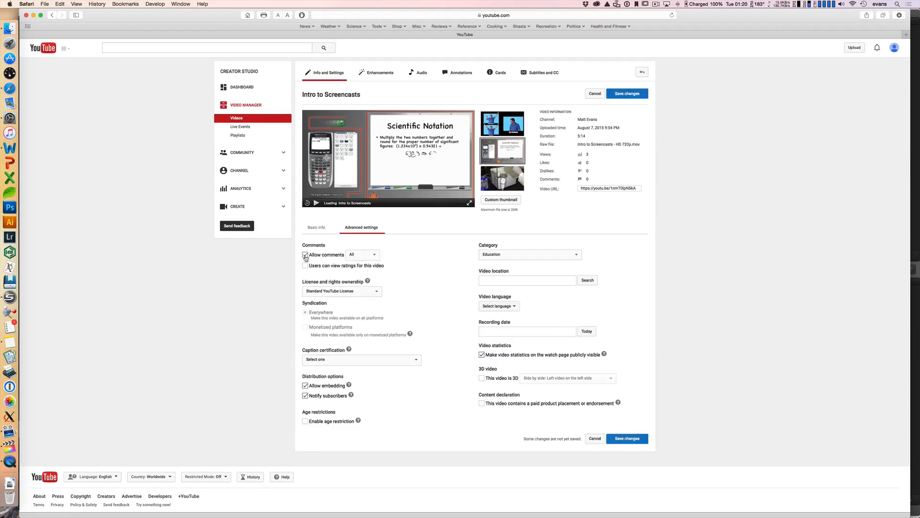
pyautogui.click(306, 256)
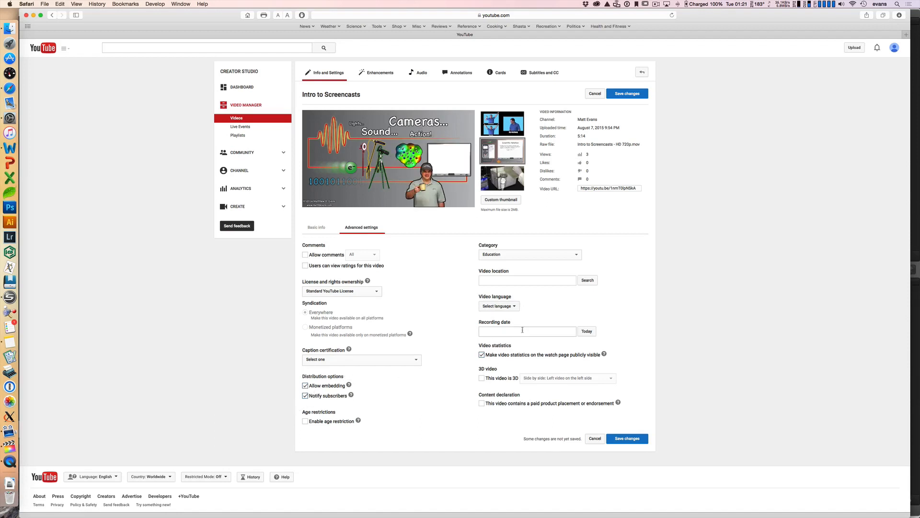
pyautogui.click(627, 438)
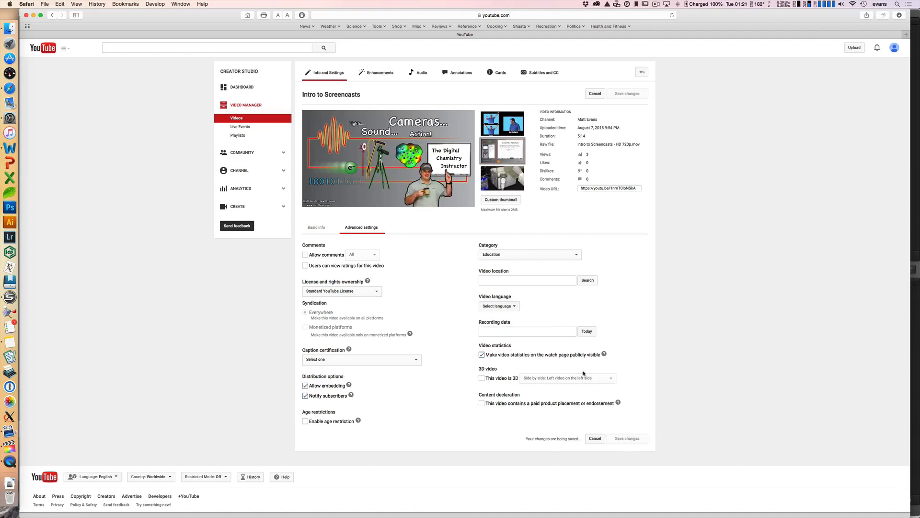
# Return to the video's basic info and view the playlists it can be added to without choosing one.
pyautogui.click(321, 228)
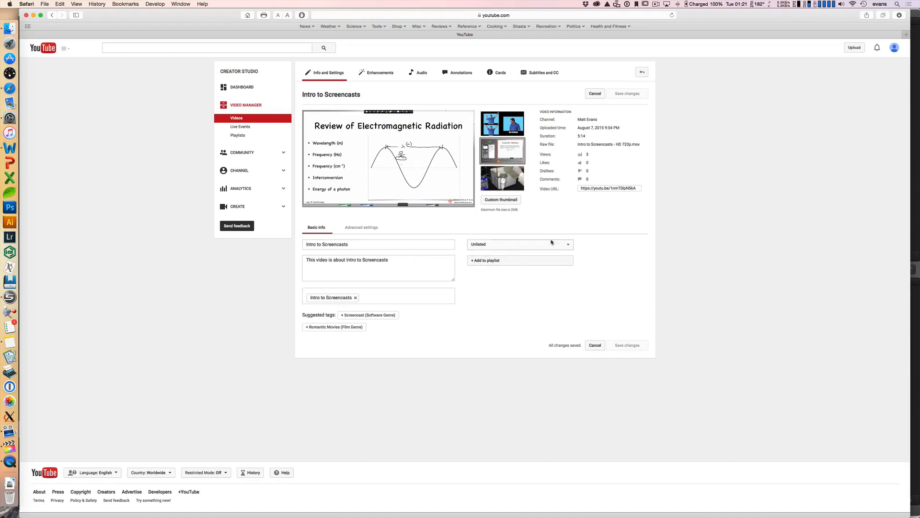
pyautogui.click(487, 261)
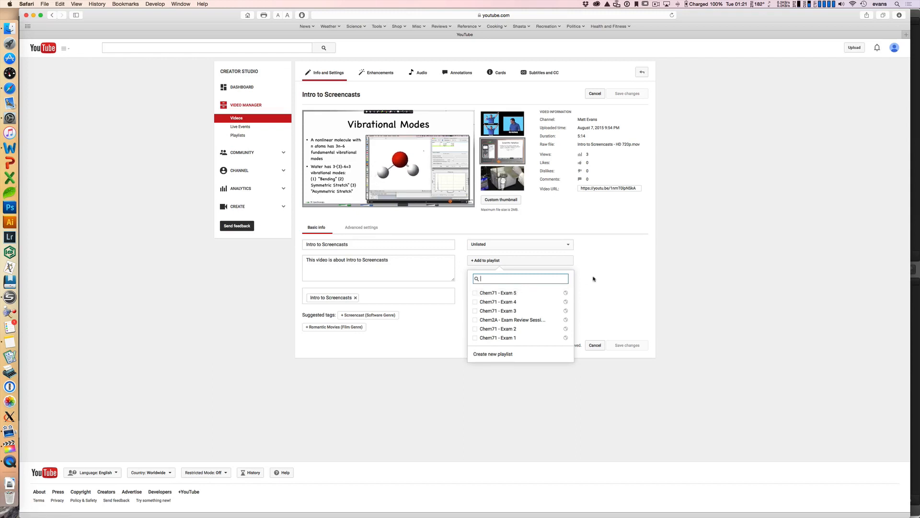
pyautogui.click(609, 276)
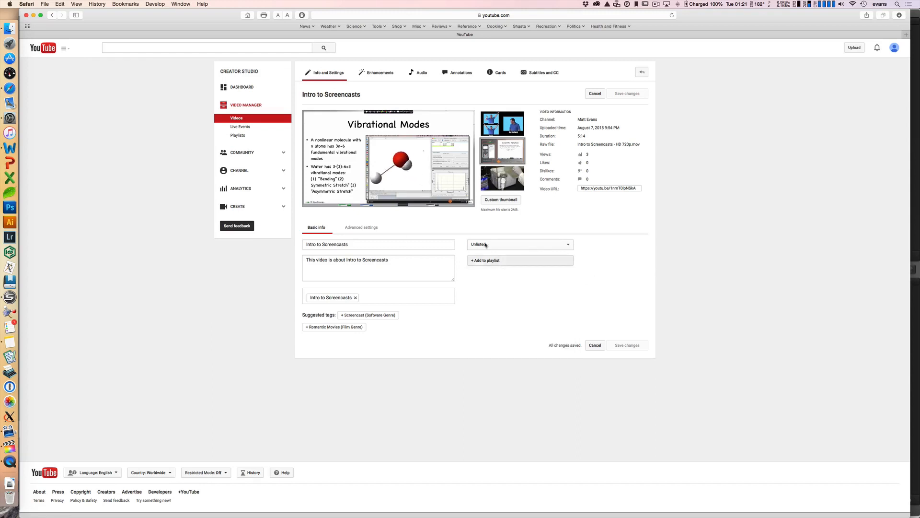
# Pause the Intro to Screencasts preview and examine the thumbnail choices.
pyautogui.moveTo(391, 171)
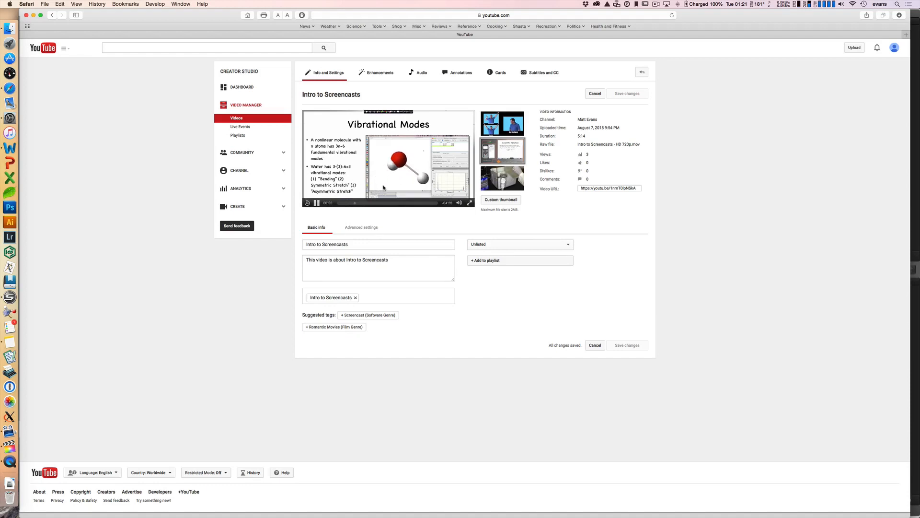
pyautogui.scroll(-1, 388, 187)
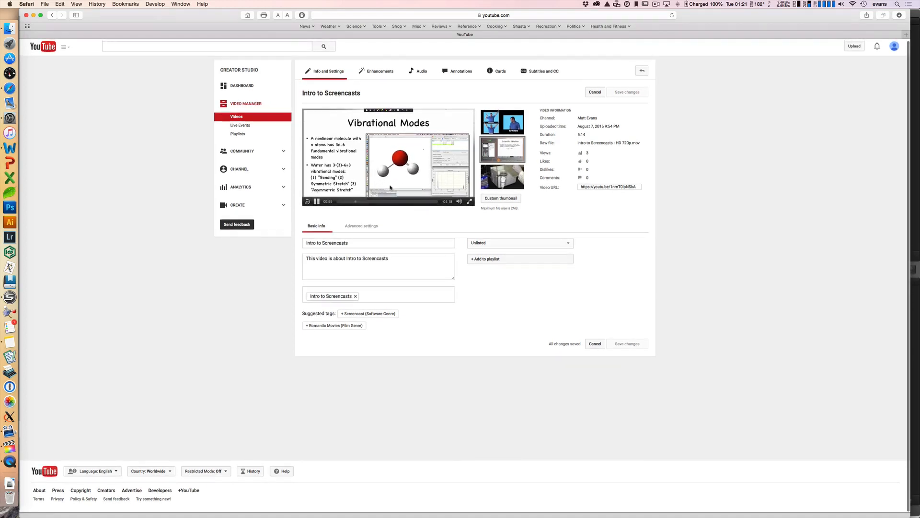
pyautogui.click(416, 181)
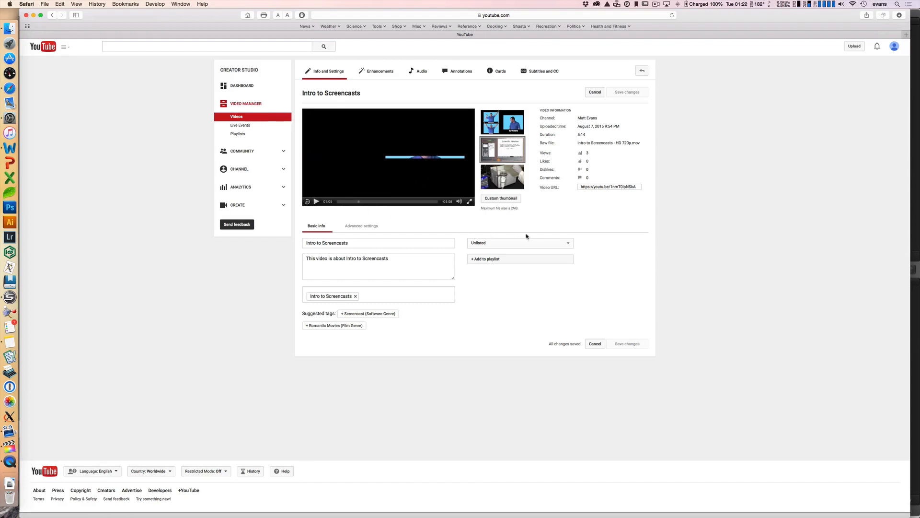
pyautogui.moveTo(517, 172)
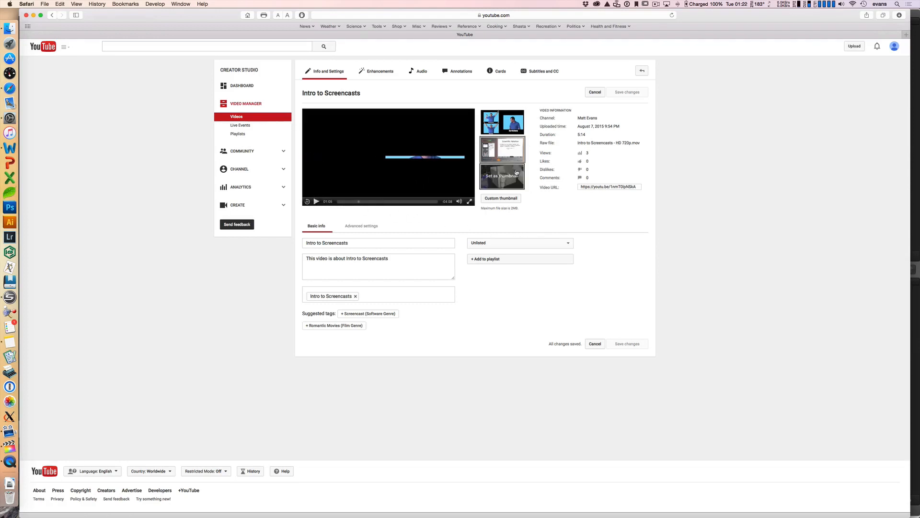